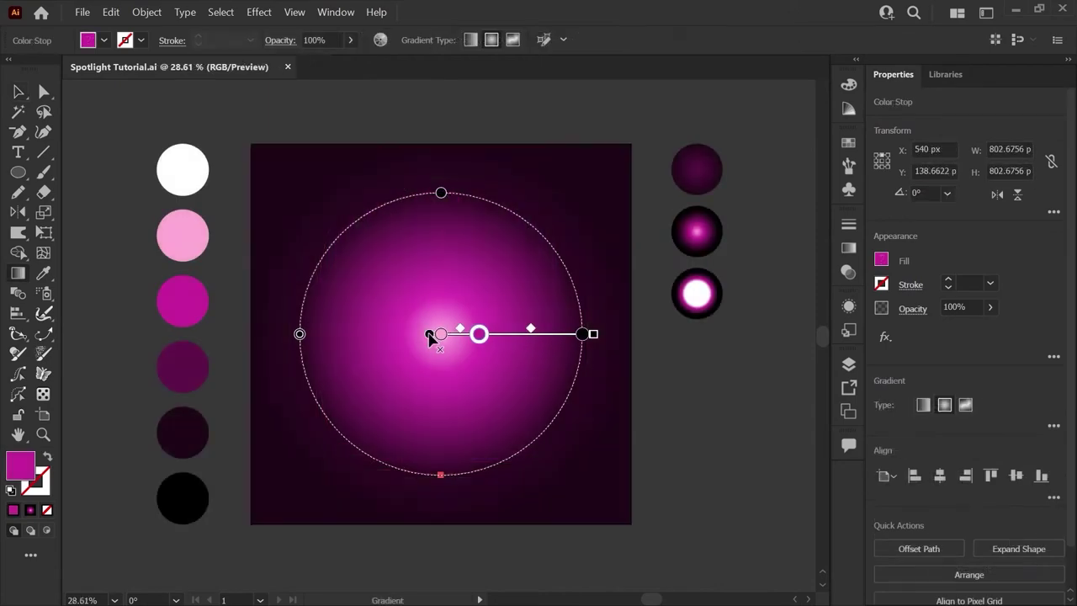
Step: Create a new document 1080 px wide and 1080 px high in RGB Color mode
drag(432, 336, 423, 274)
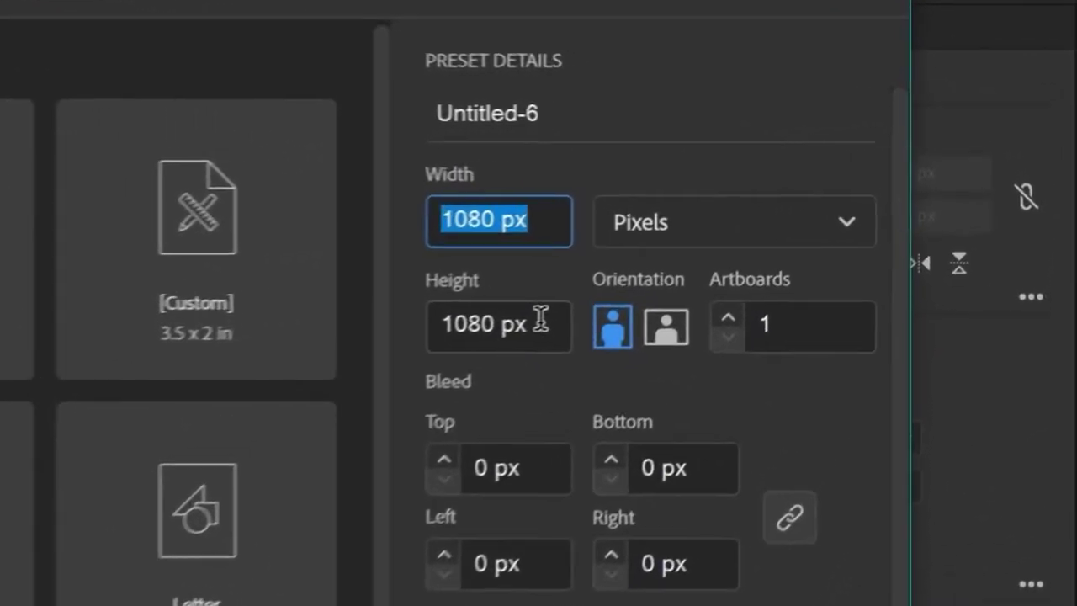
click(695, 266)
drag(694, 265, 637, 270)
drag(457, 330, 423, 327)
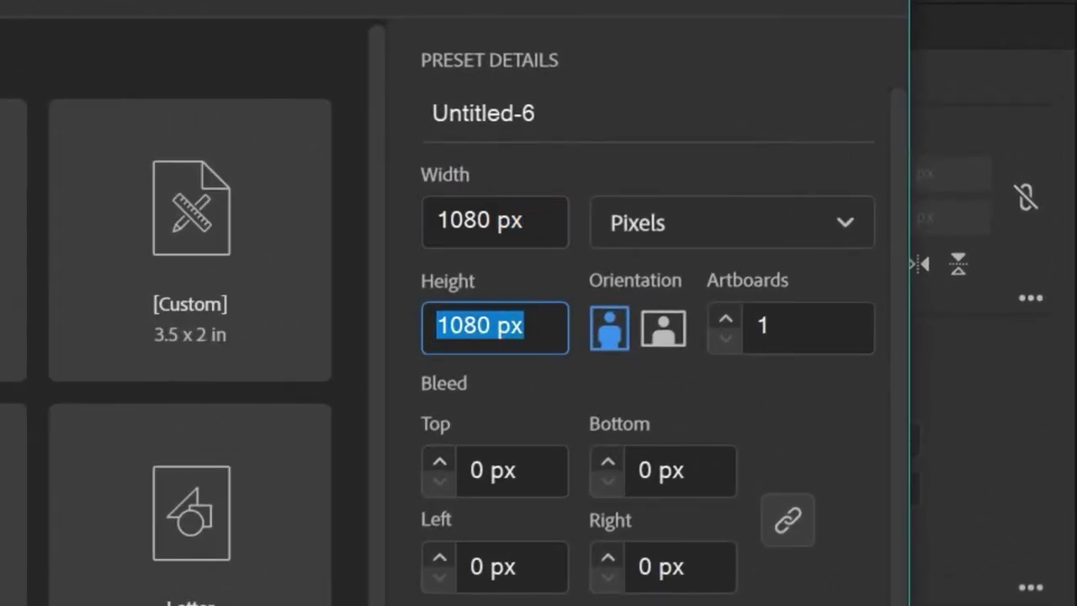
click(555, 594)
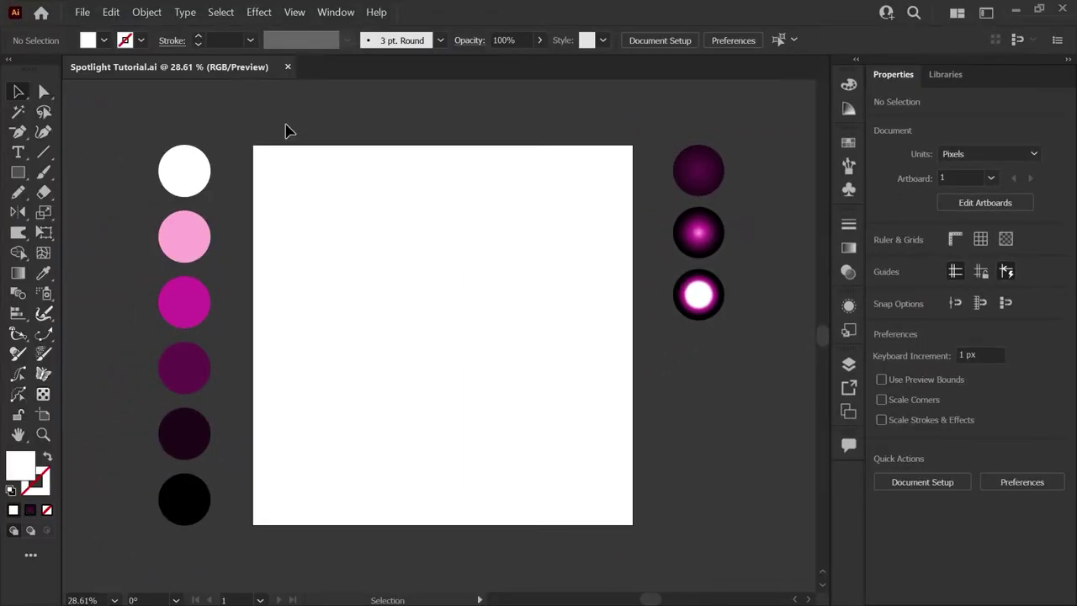
Step: Draw a 1080 × 1080 px rectangle from the artboard's top-left corner, covering it exactly
click(20, 173)
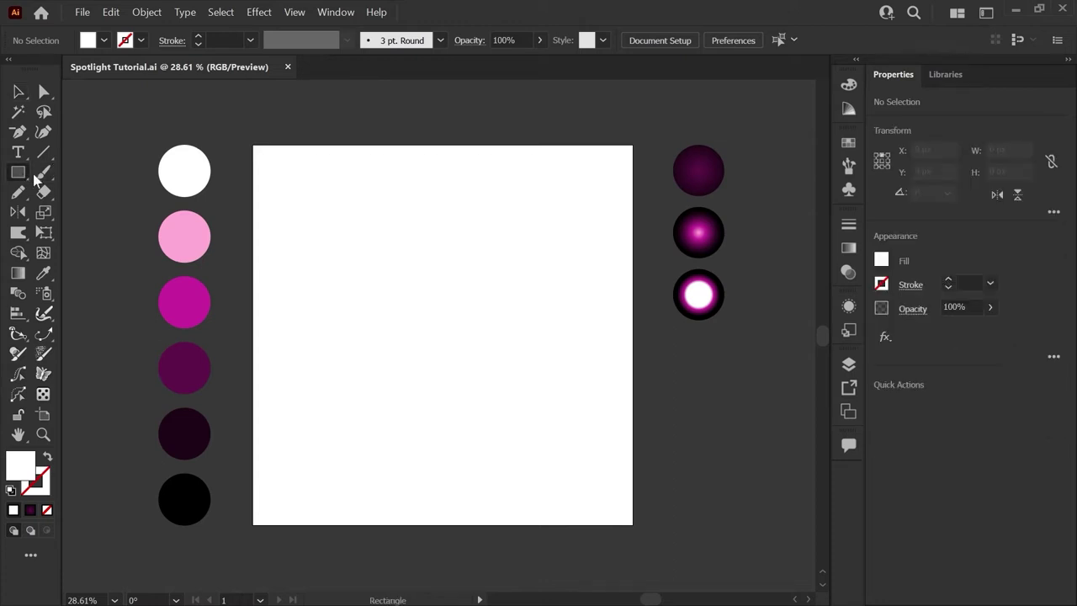
click(253, 144)
text(1080)
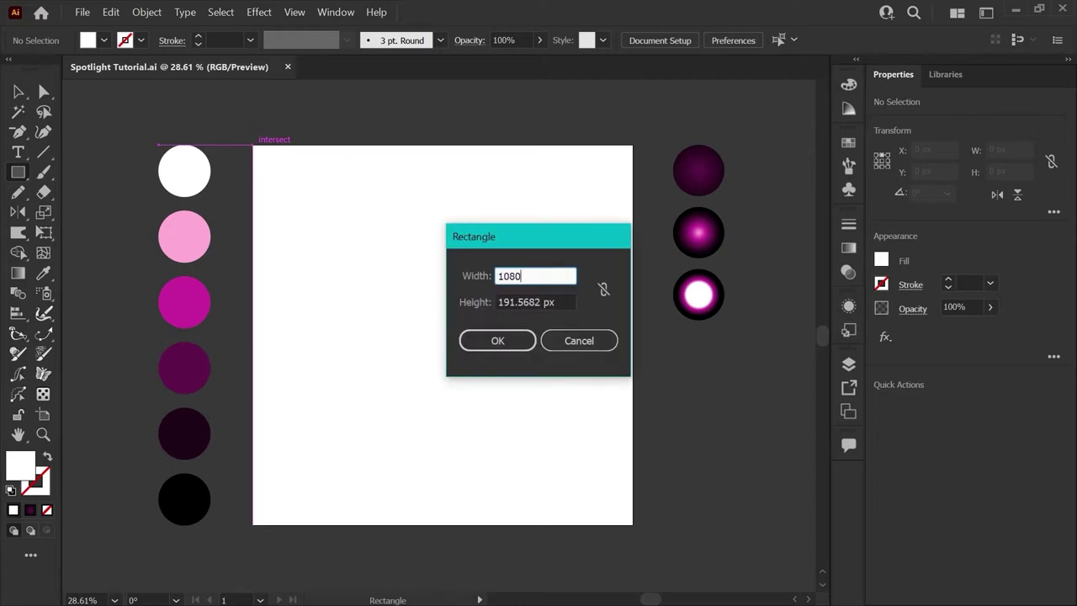
key(Tab)
text(1080)
click(482, 340)
key(v)
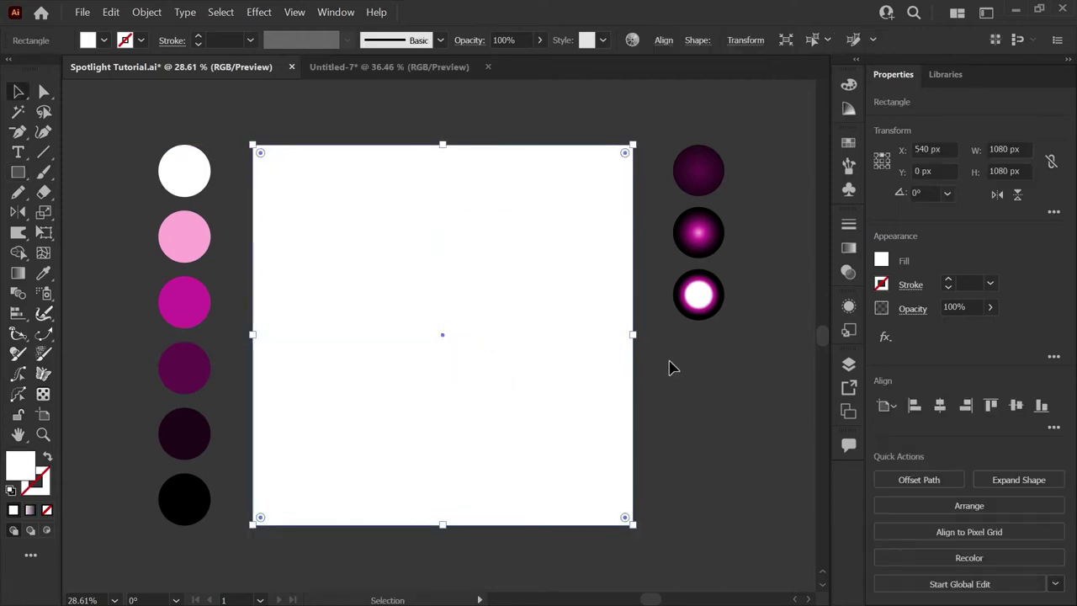
Step: Fill the background square with a radial gradient and bring up its on-artwork controls
click(848, 251)
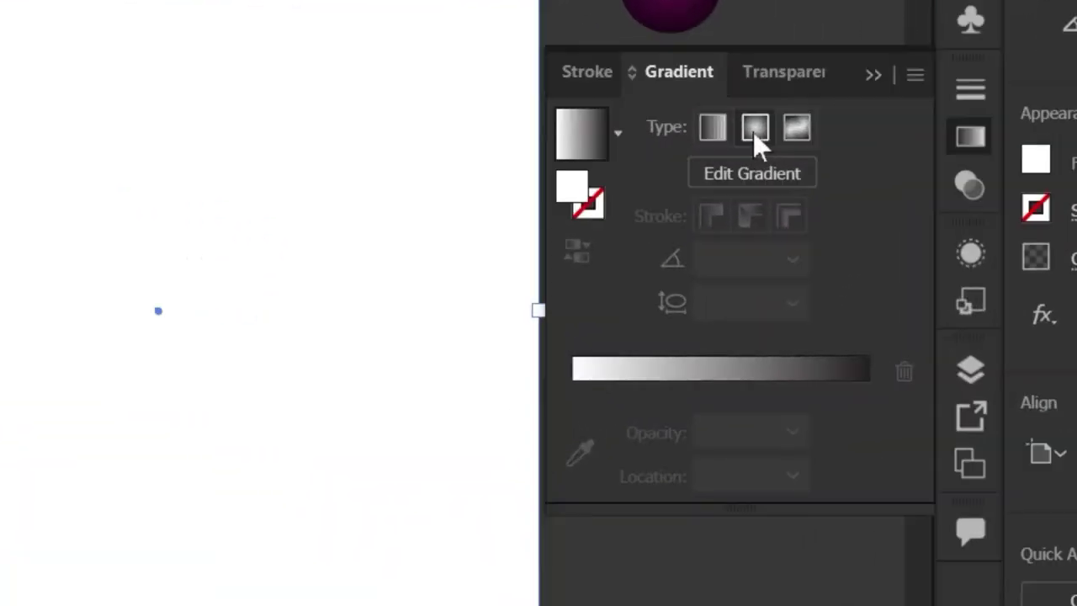
click(753, 132)
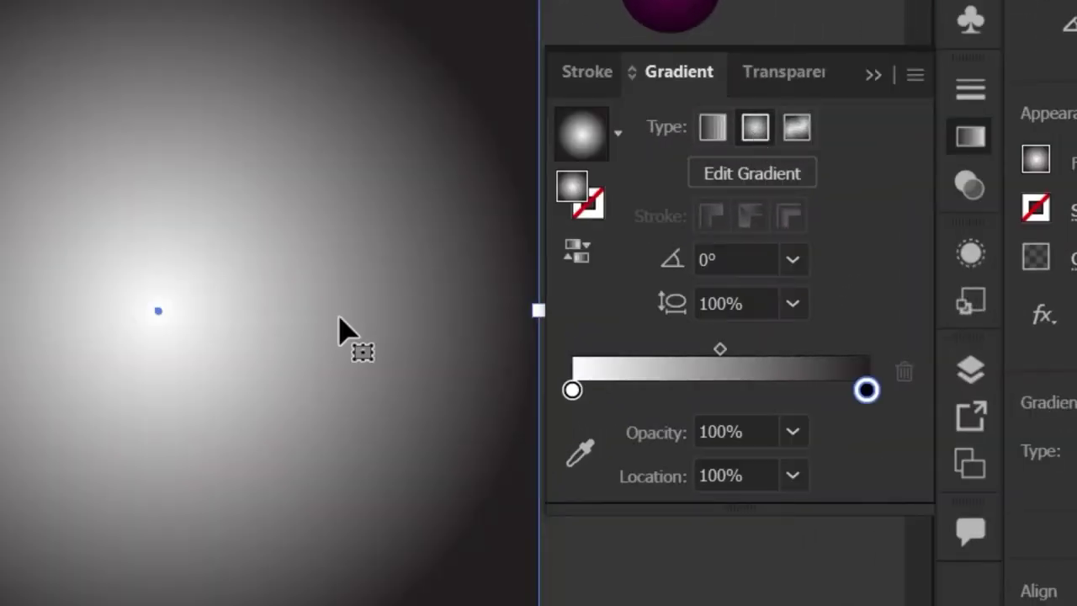
key(g)
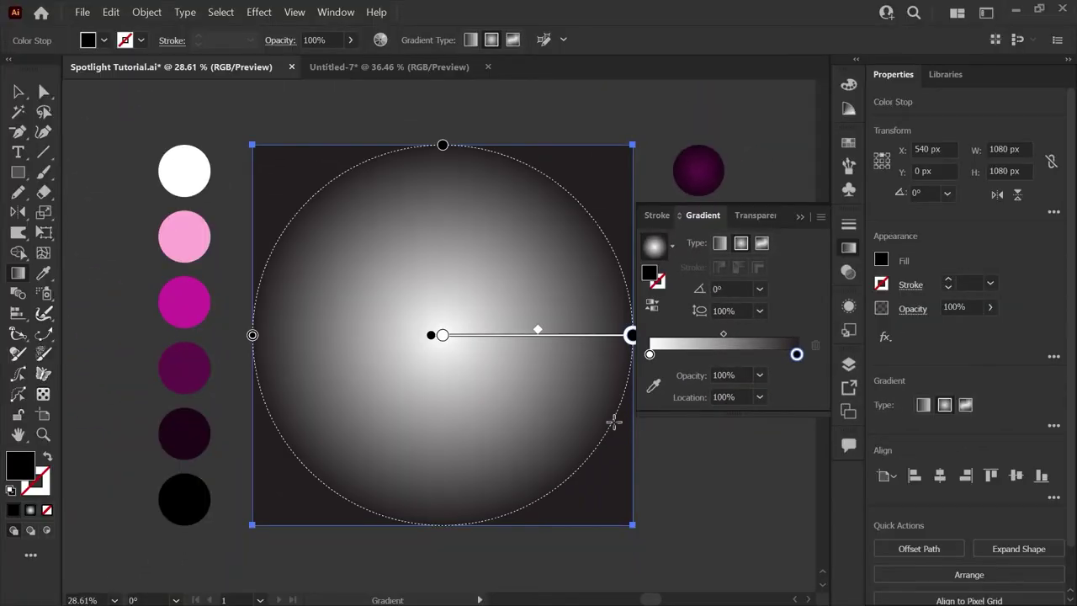
key(space)
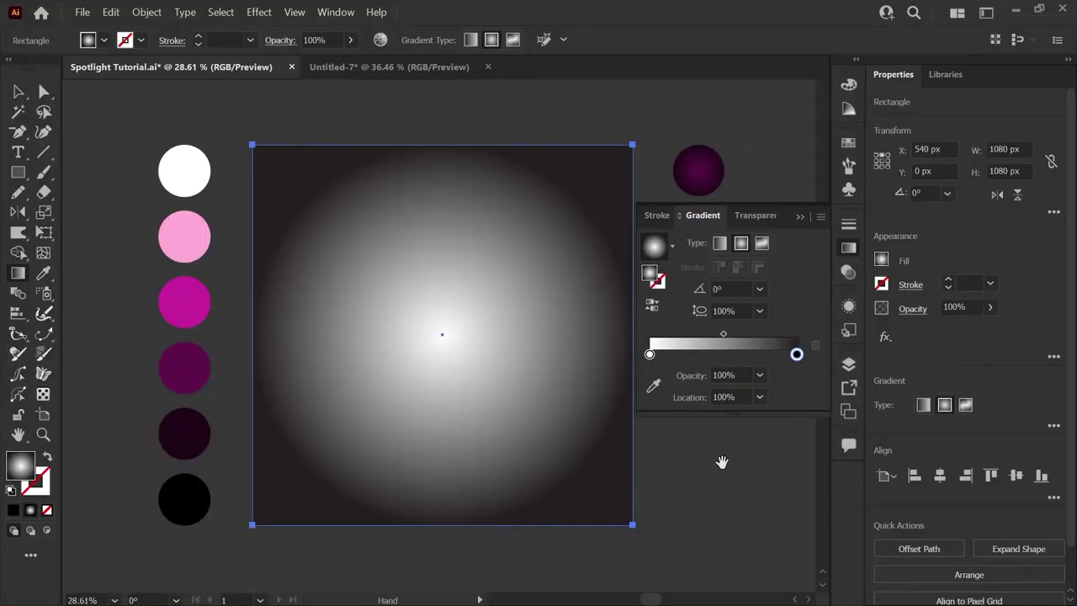
drag(722, 462, 654, 460)
Step: Set the outer and centre gradient stops to dark purple swatches
click(564, 333)
double_click(565, 334)
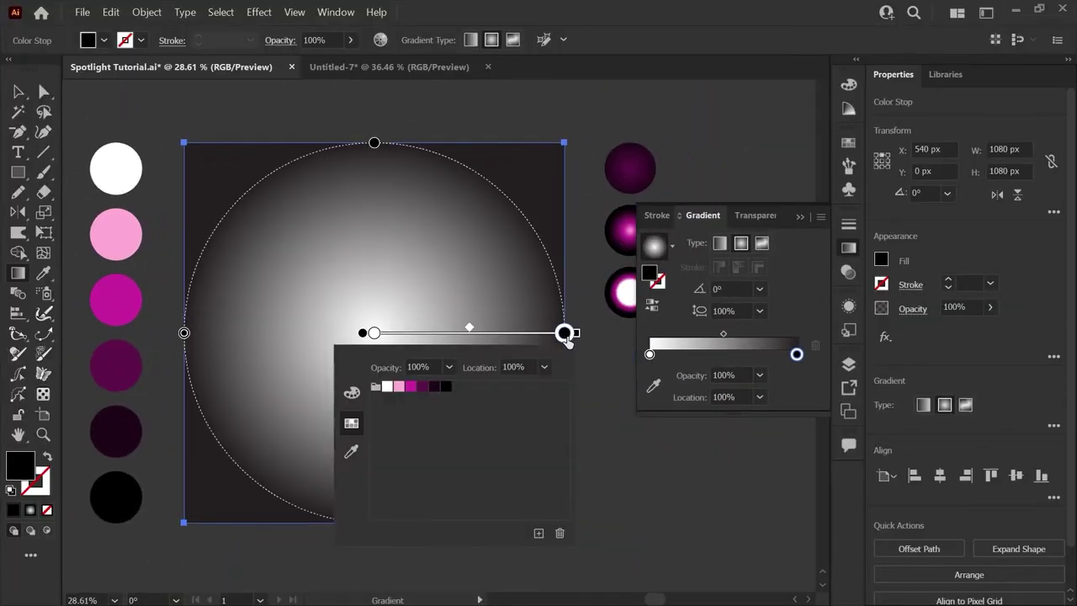
click(433, 390)
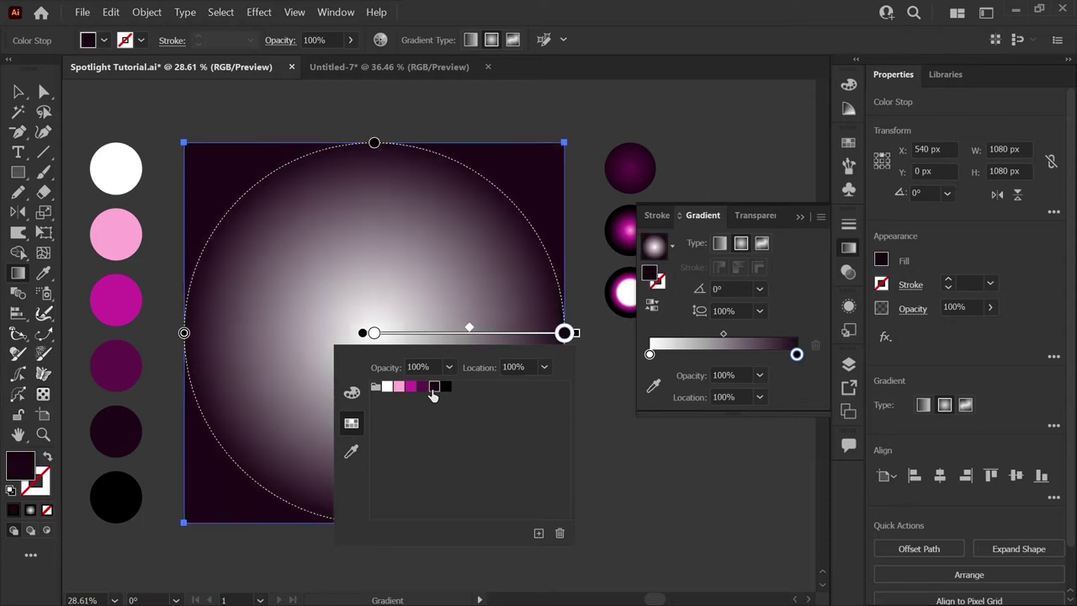
double_click(374, 333)
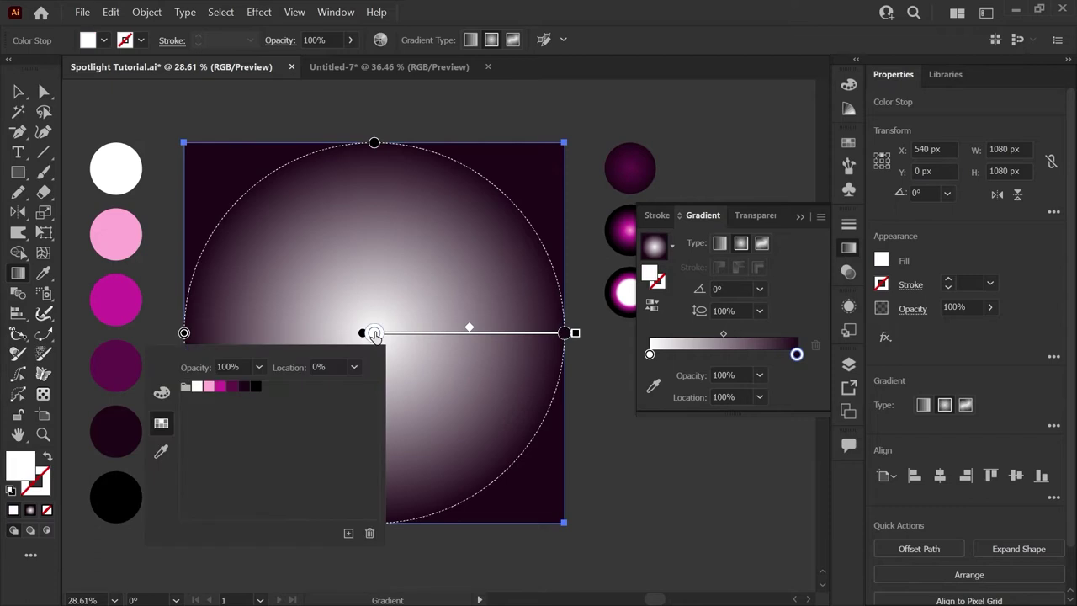
click(232, 388)
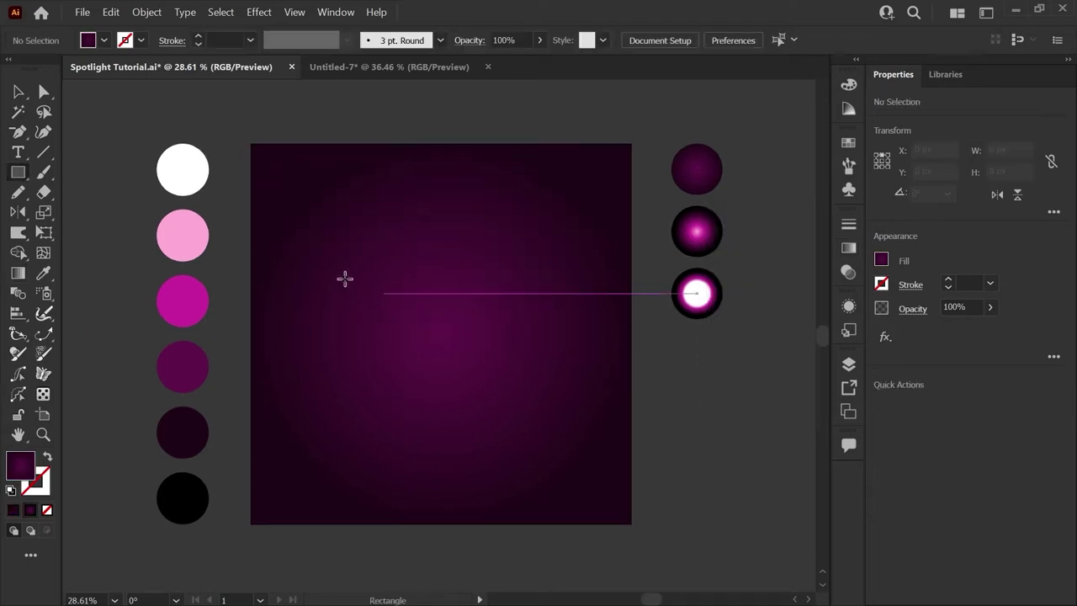
Step: Draw a large circle with the Ellipse tool and centre it horizontally and vertically on the artboard
click(19, 173)
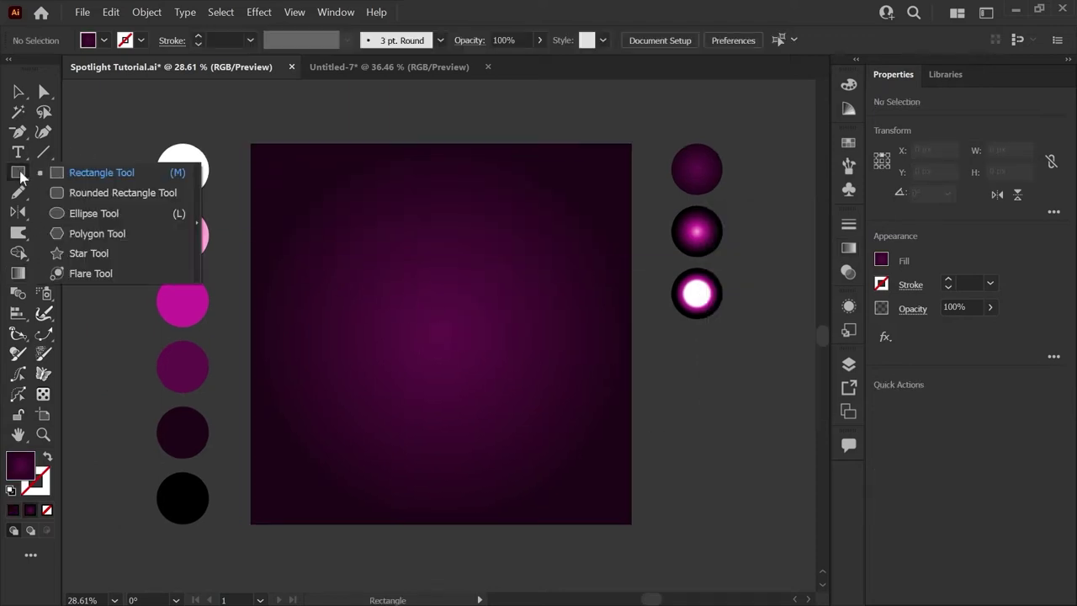
click(51, 212)
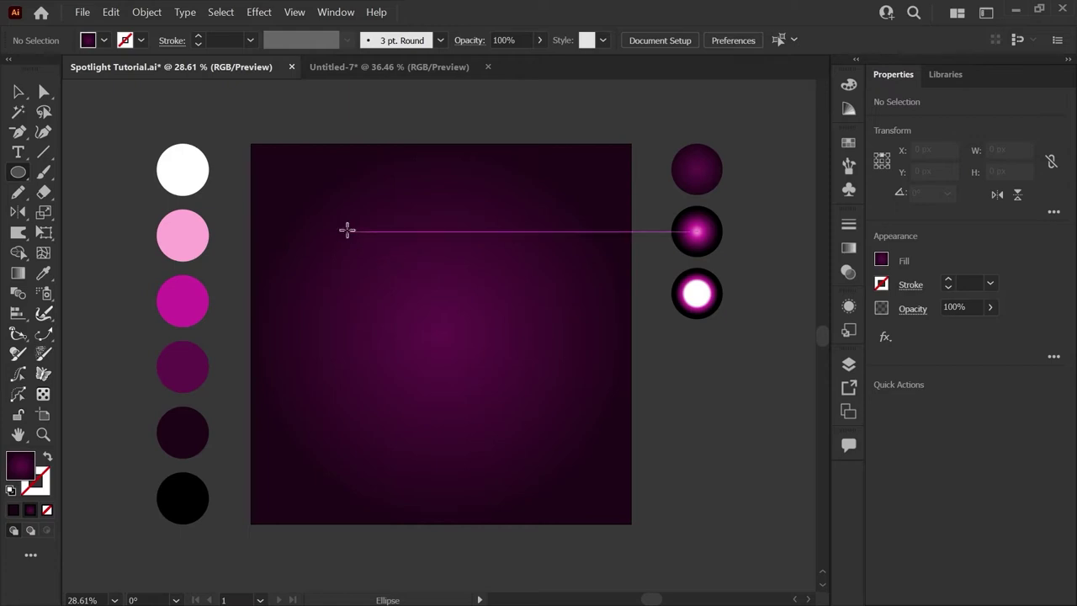
drag(306, 203, 595, 477)
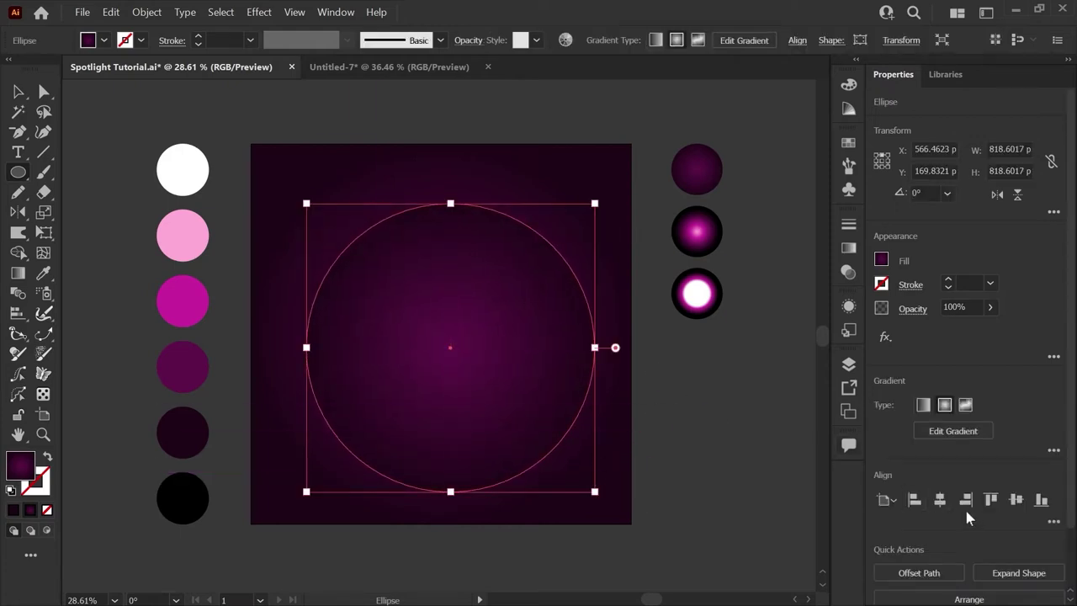
click(943, 503)
click(1015, 502)
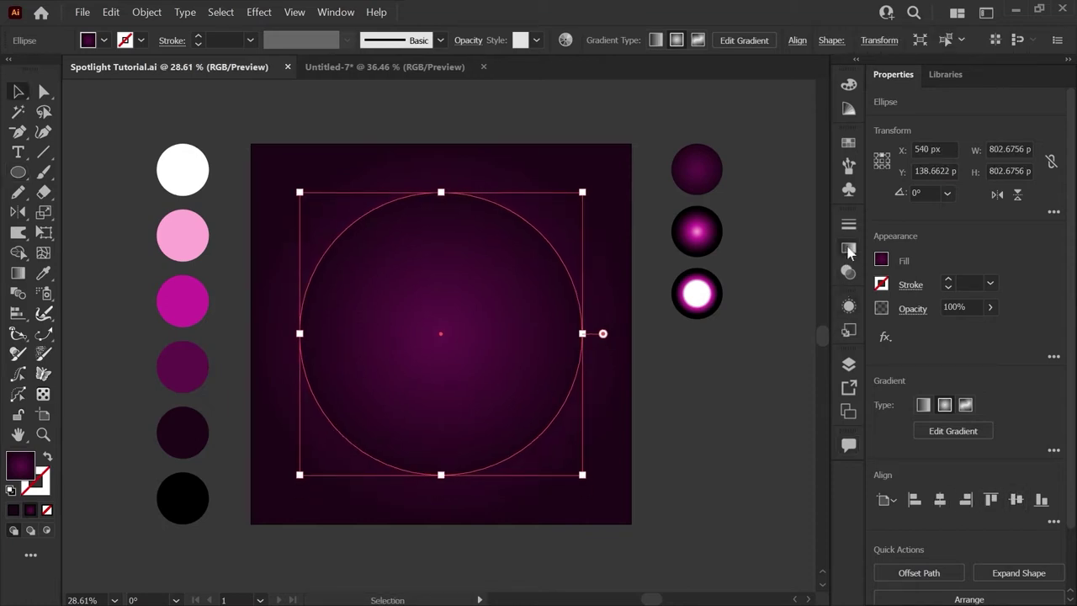
Step: Make the circle gradient's outer stop black
click(848, 250)
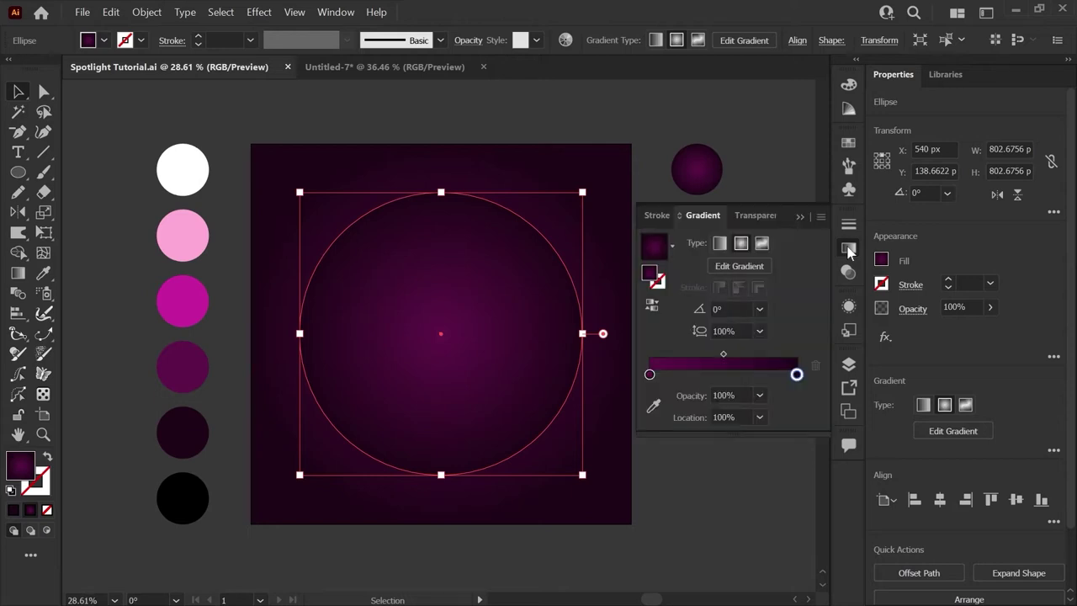
key(g)
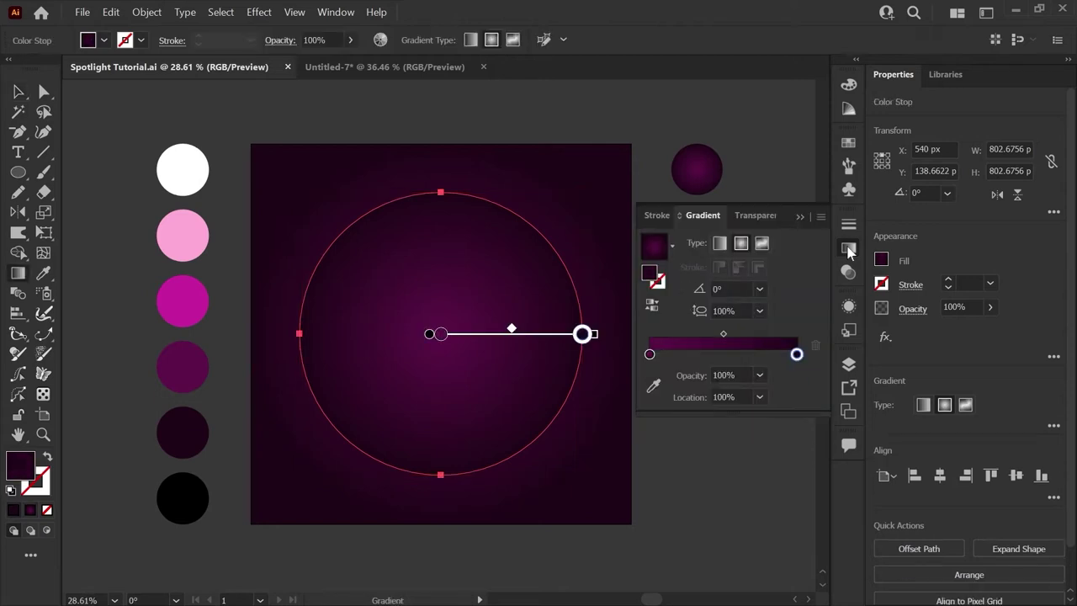
double_click(796, 355)
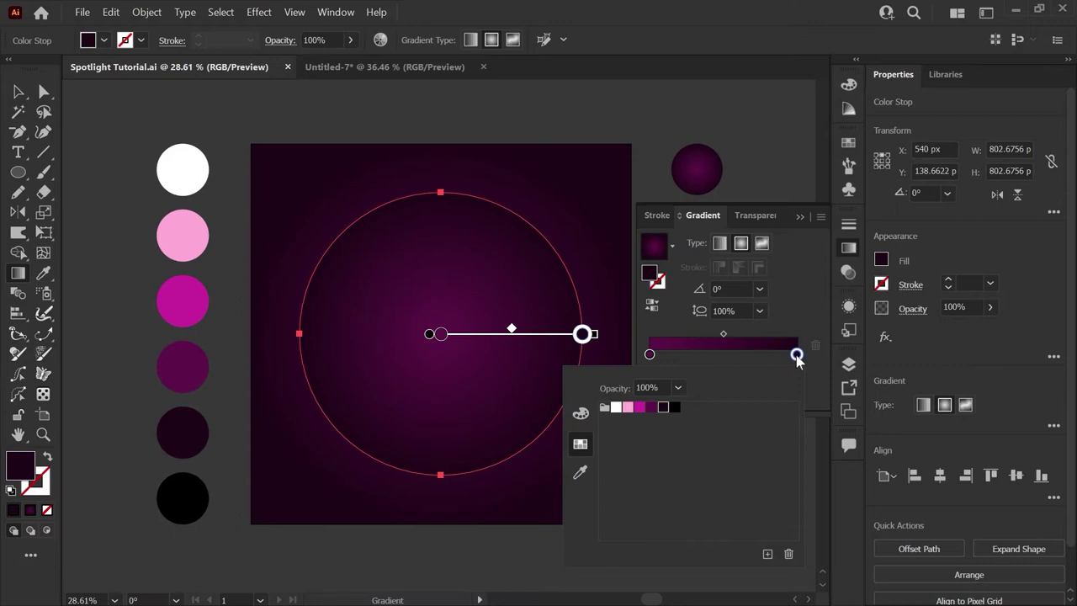
click(676, 409)
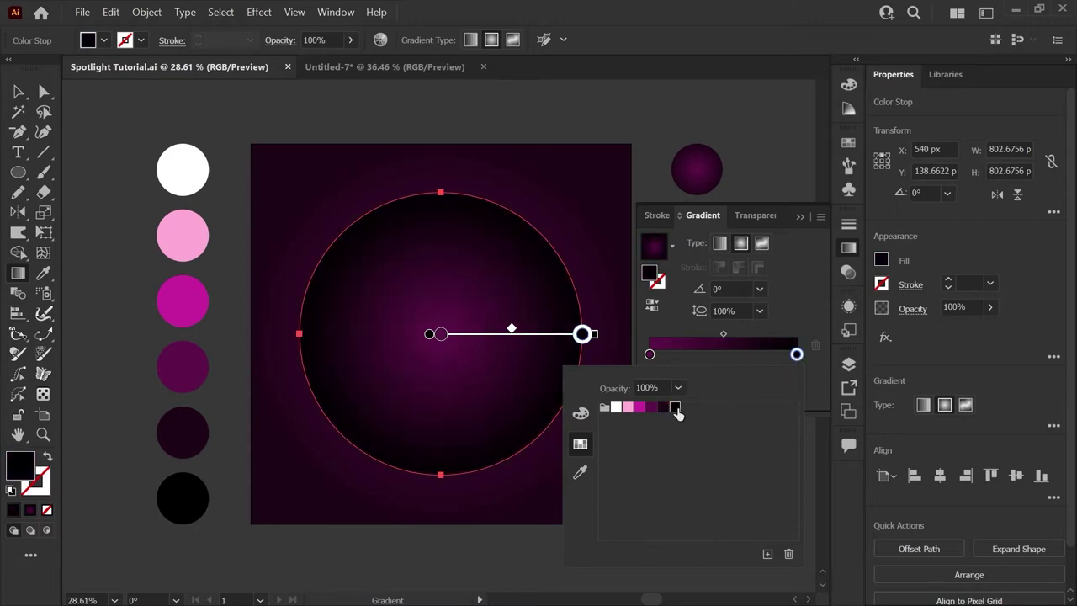
click(732, 362)
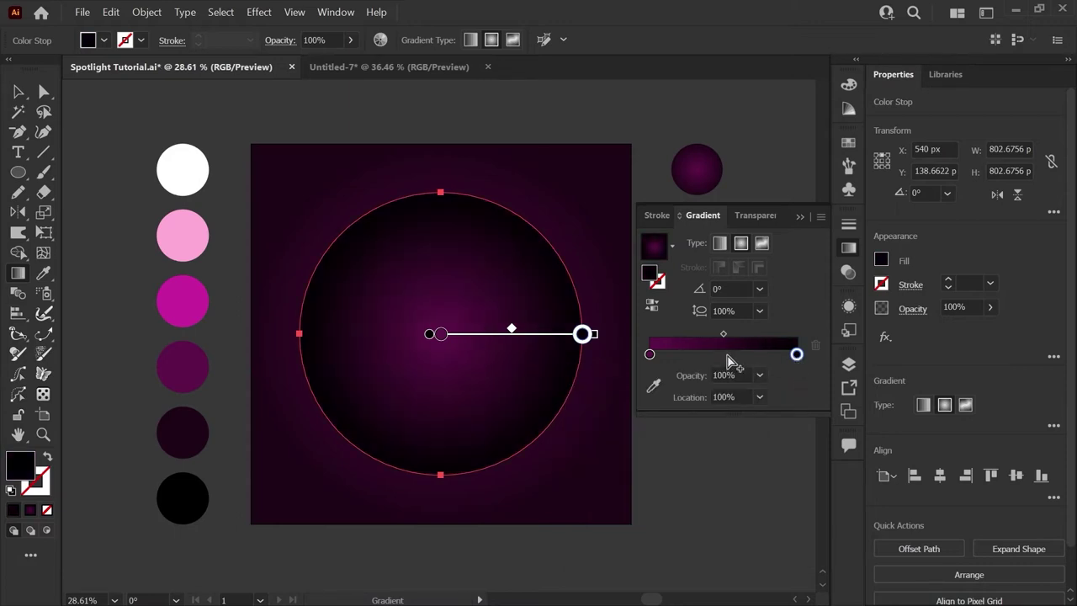
Step: Add a magenta middle stop and make the centre stop light pink
click(728, 357)
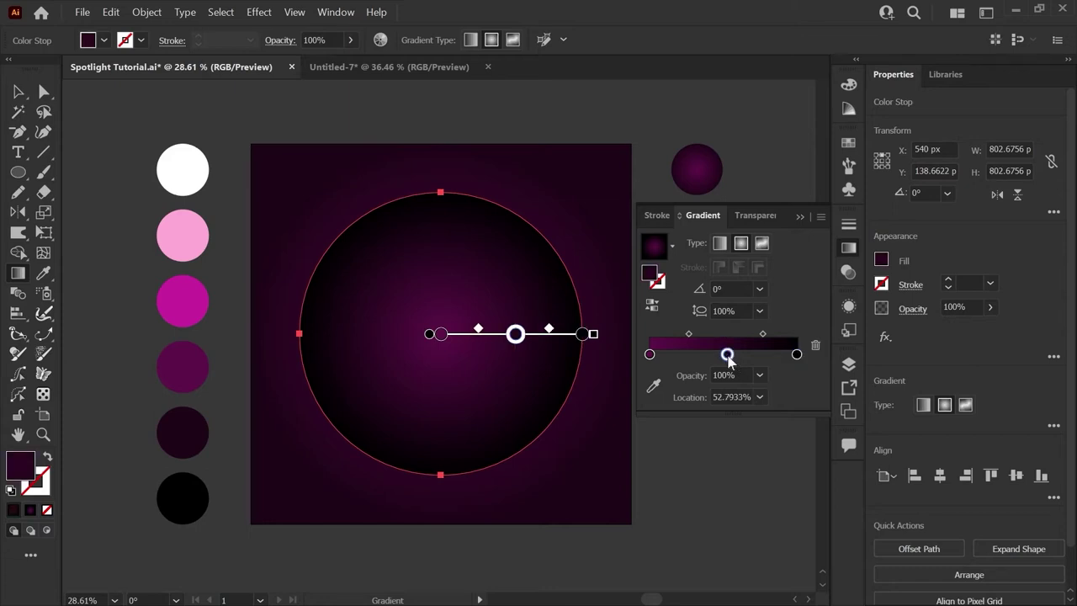
double_click(727, 355)
click(640, 409)
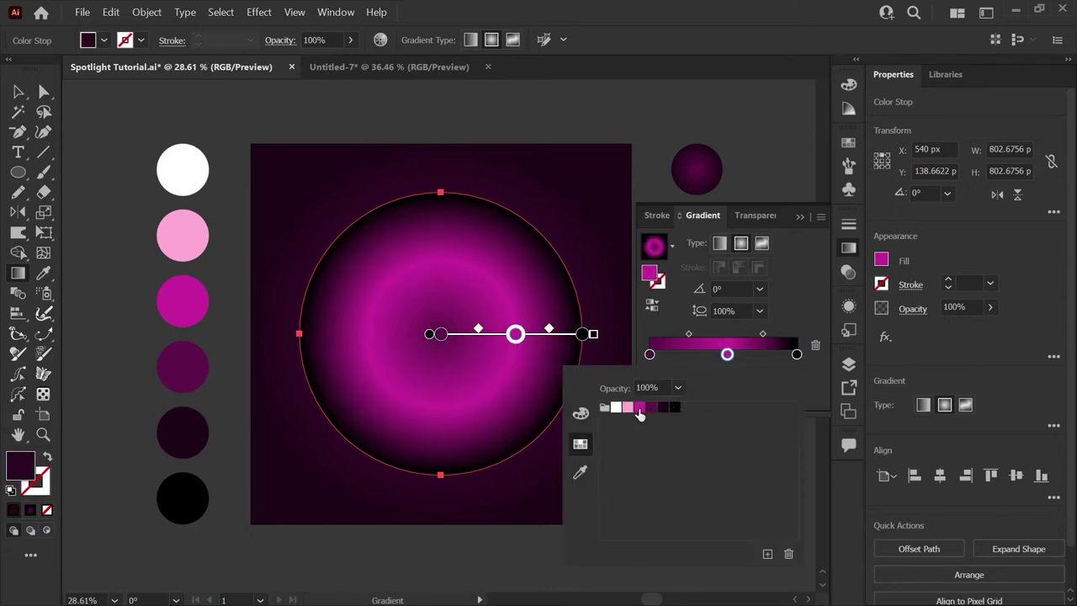
click(650, 354)
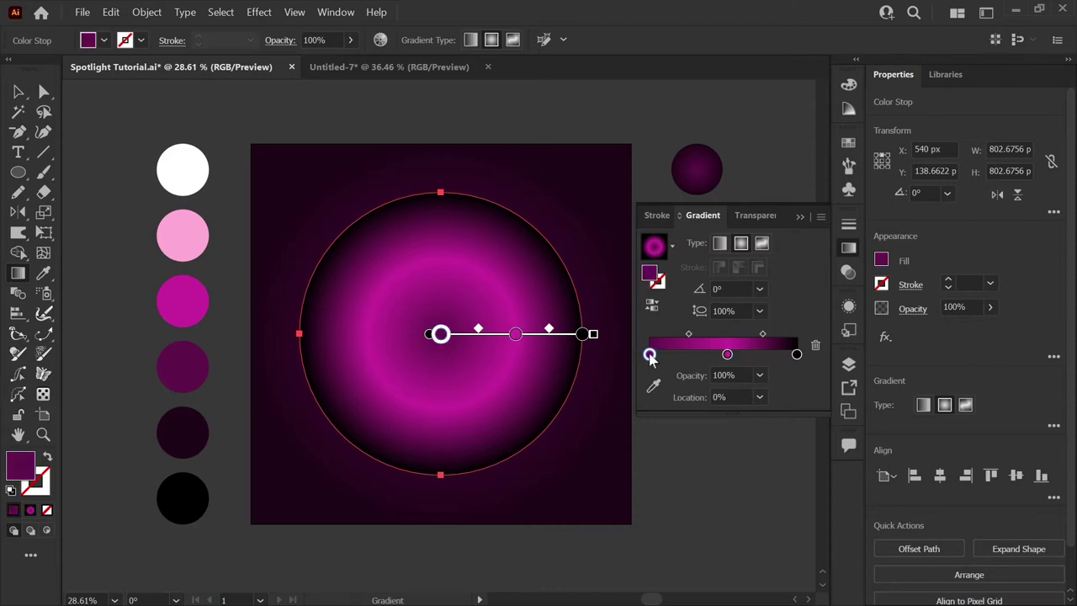
double_click(650, 355)
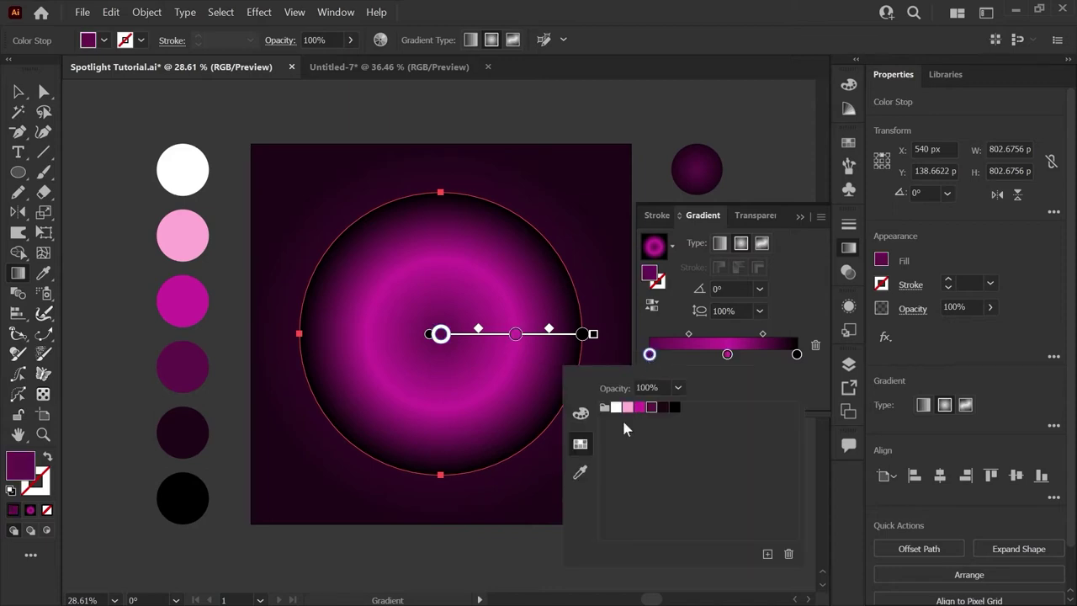
click(623, 410)
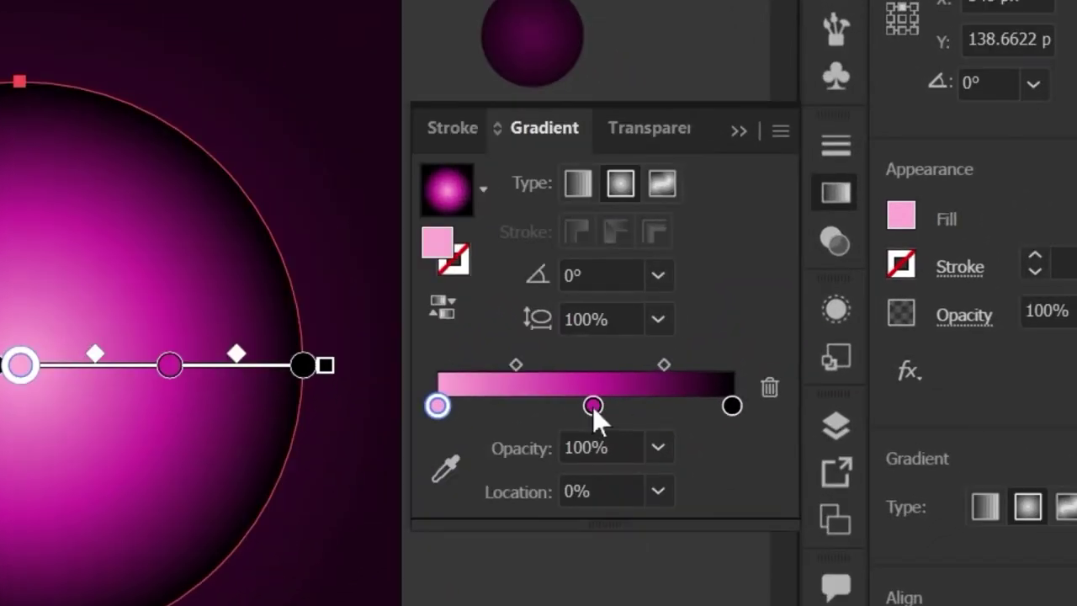
Step: Drag the magenta stop toward the centre, to about 26.7%
click(592, 406)
drag(593, 406, 516, 410)
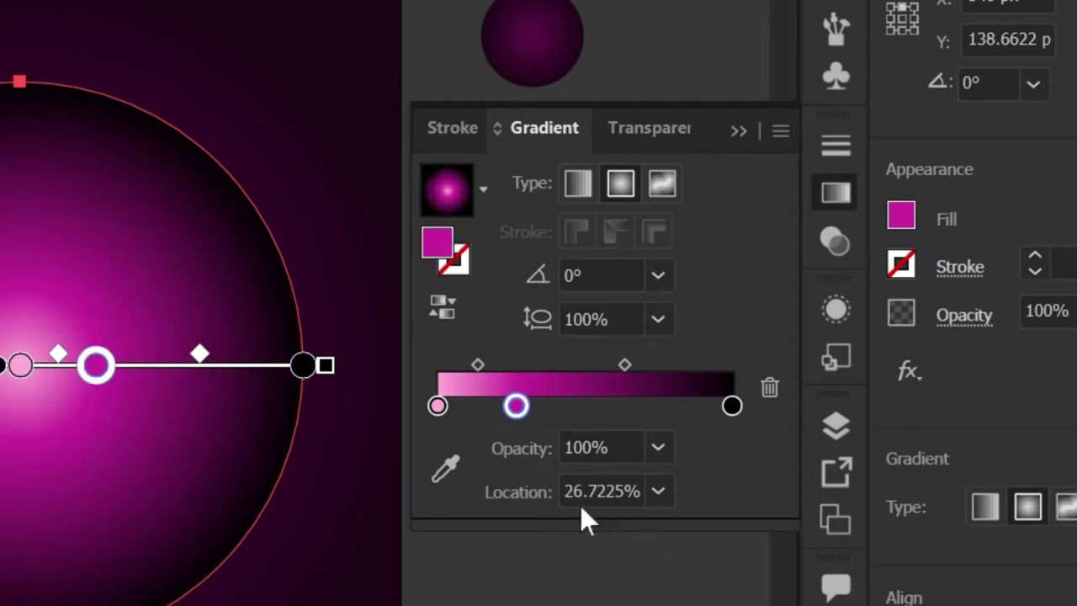
click(658, 493)
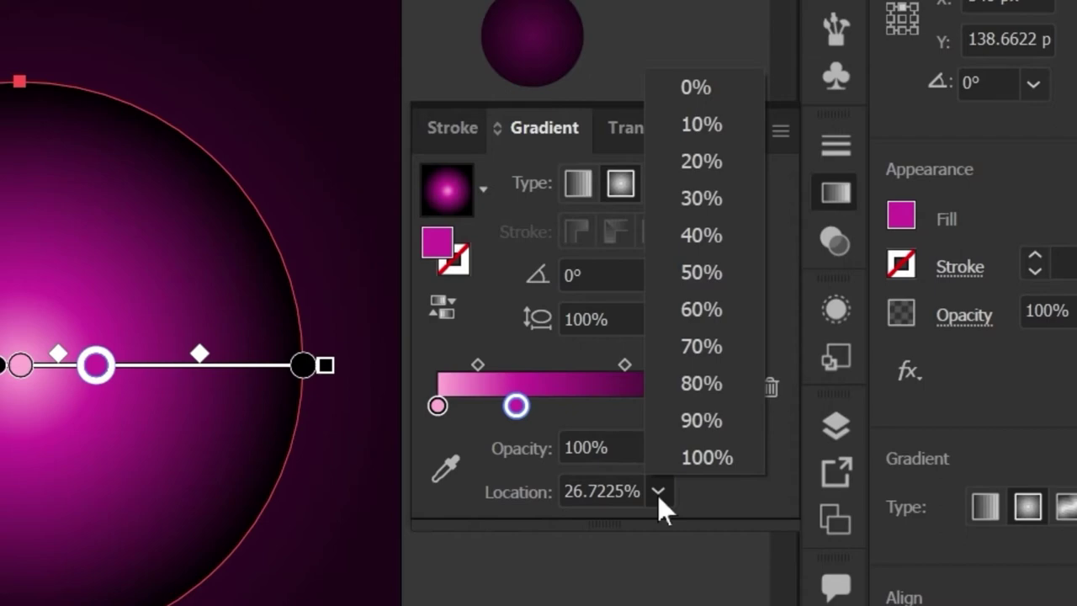
Step: Place the magenta stop at 30% and set the circle's blend mode to Screen
click(701, 199)
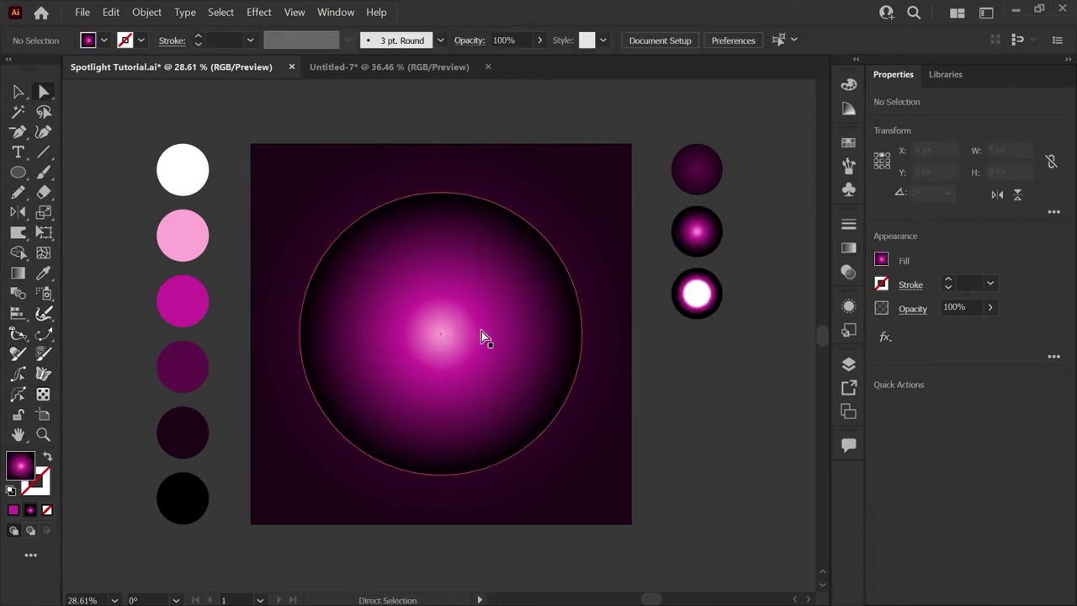
click(482, 331)
click(848, 274)
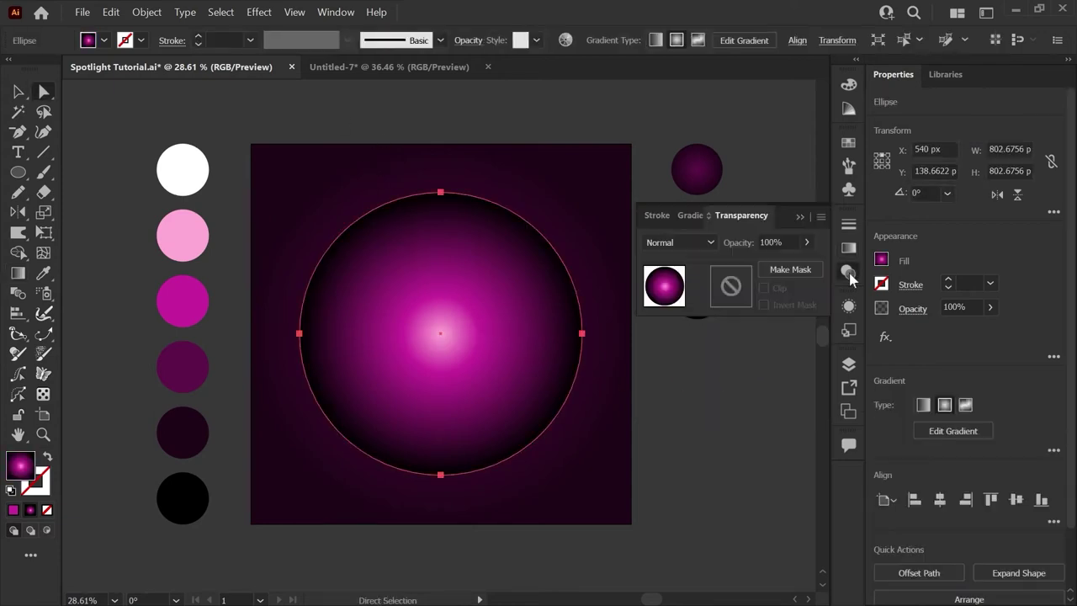
click(711, 244)
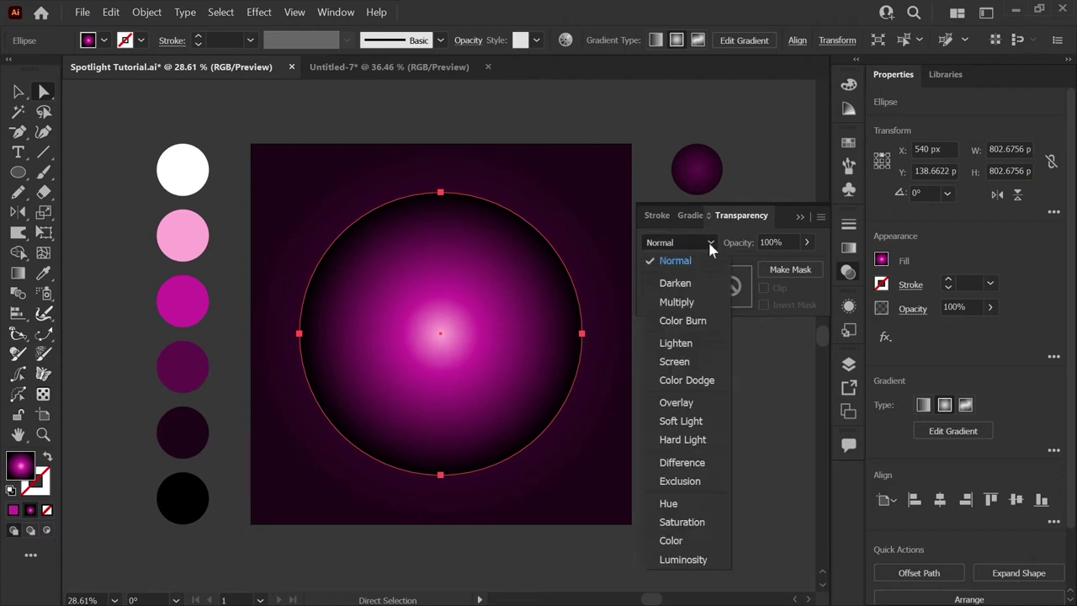
click(697, 362)
click(639, 392)
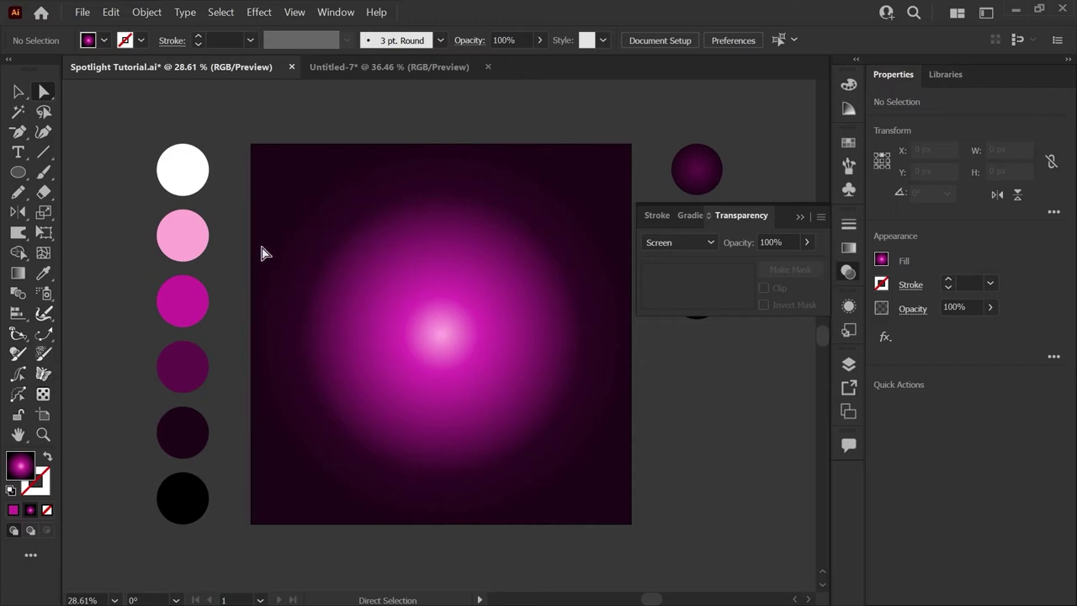
click(509, 399)
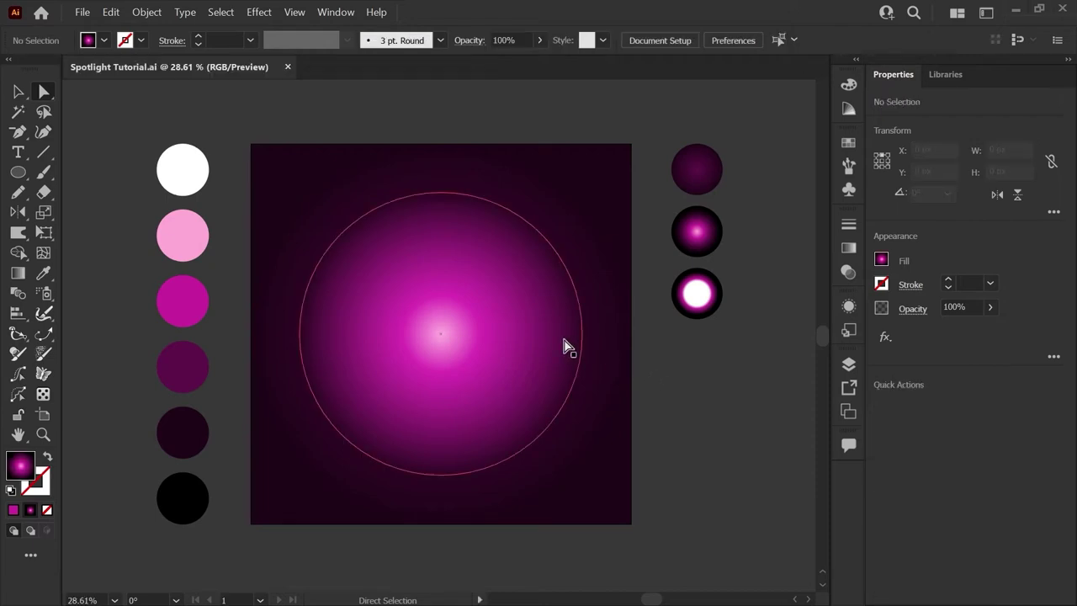
Step: Drag the circle's radial gradient origin up to its top edge so the highlight shines down
click(496, 344)
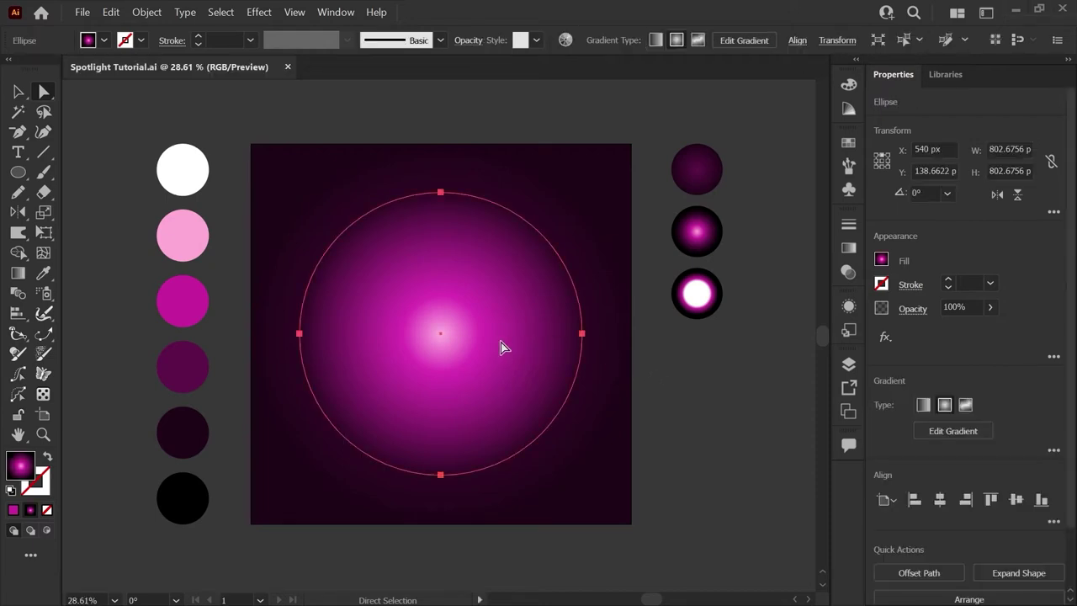
key(g)
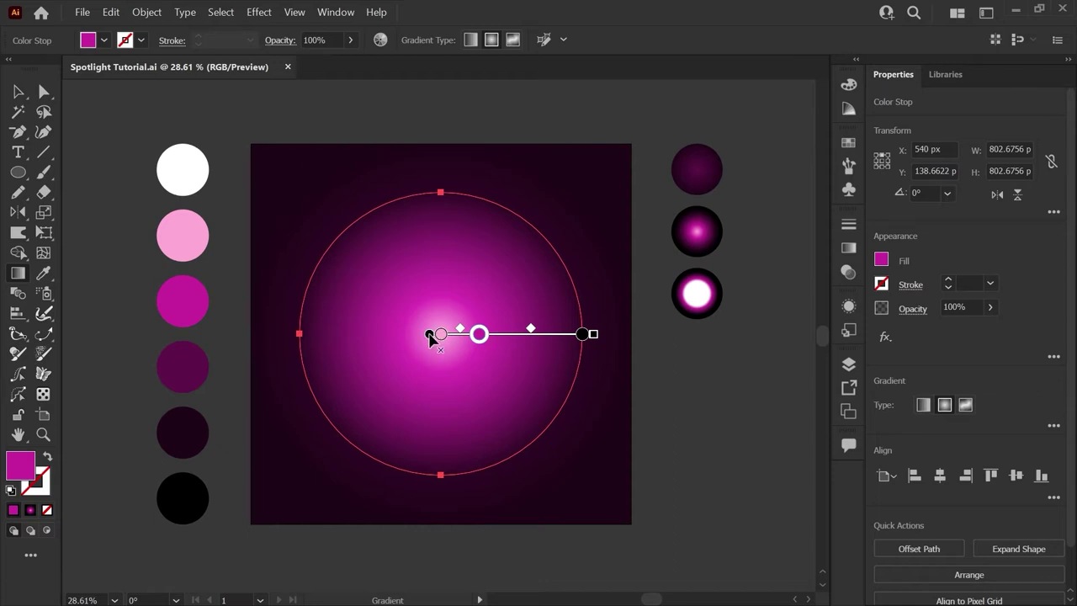
mouse_move(430, 336)
mouse_move(429, 336)
mouse_down()
mouse_move(423, 278)
mouse_move(443, 207)
mouse_up()
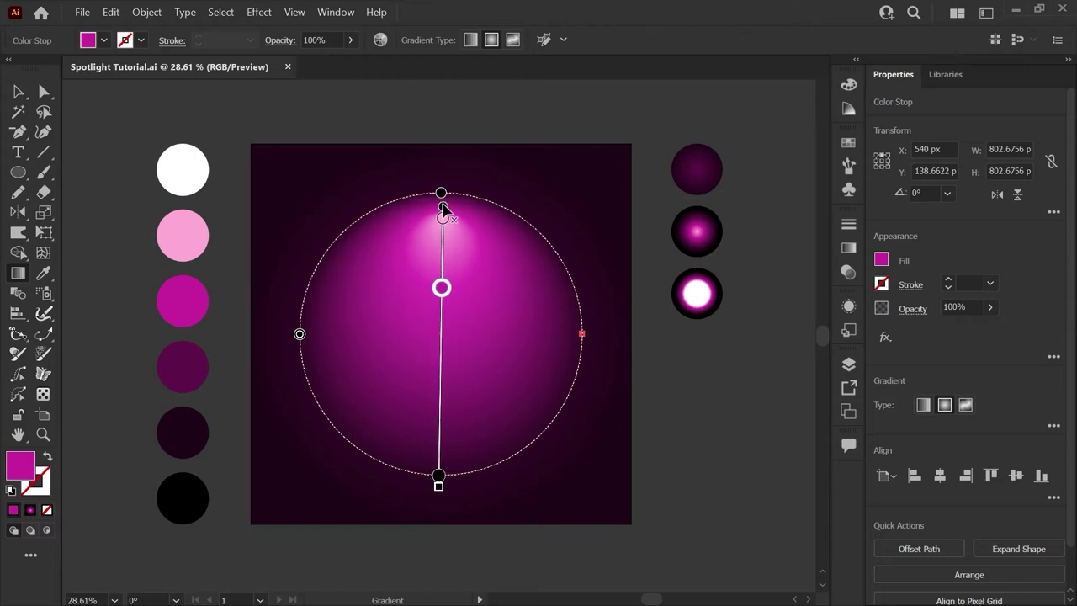
key(v)
click(709, 402)
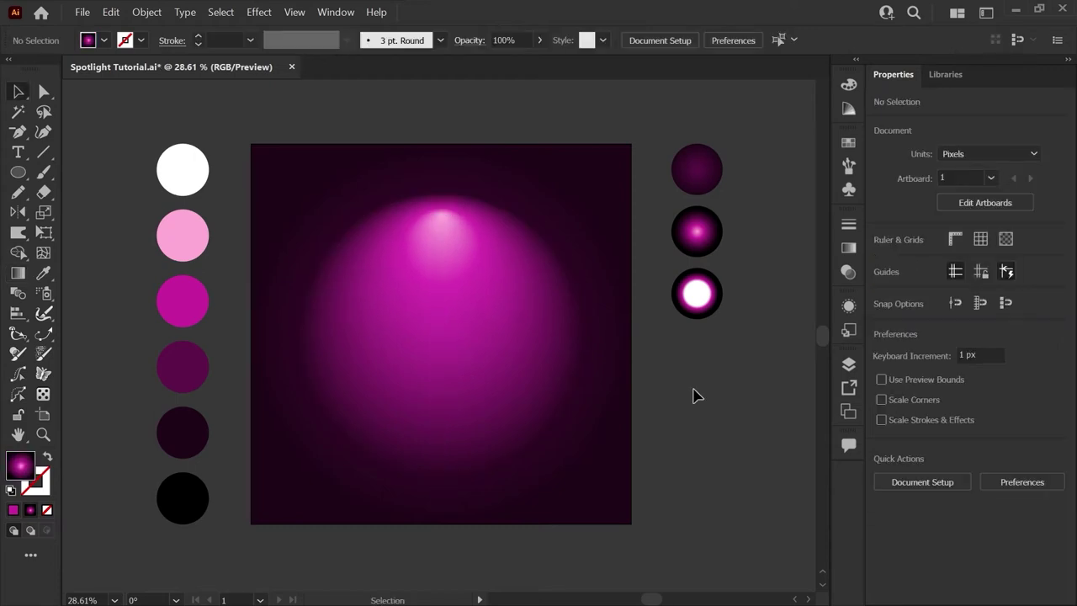
Step: Narrow the circle from its right side and stretch it to the artboard's top, about 311 × 1027 px
click(505, 365)
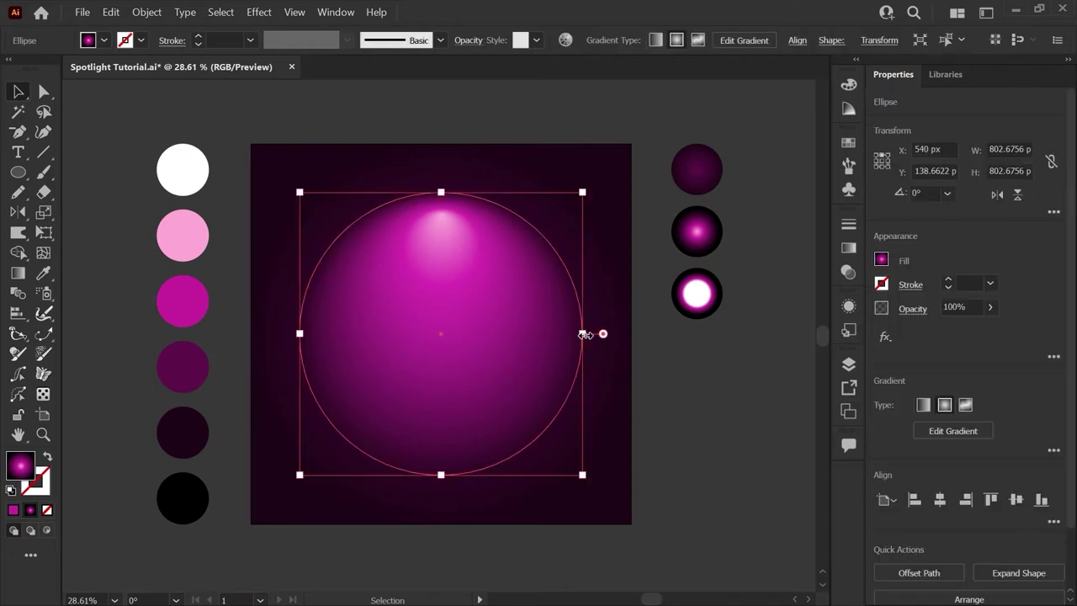
drag(584, 334, 497, 355)
drag(441, 193, 441, 154)
Step: Select the beam ellipse and make a copy of it in place
click(685, 428)
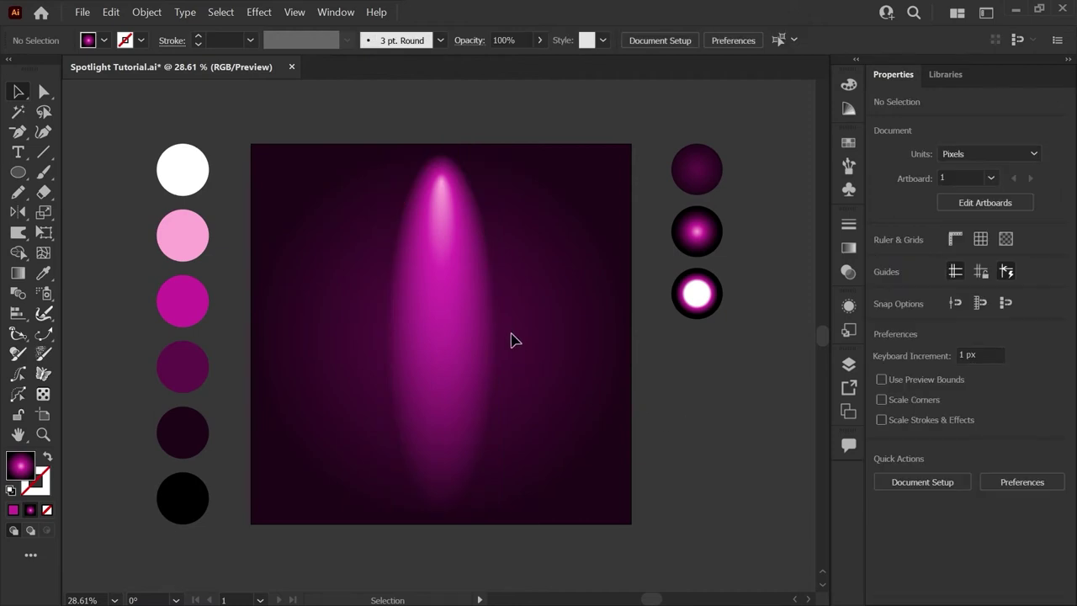
click(442, 306)
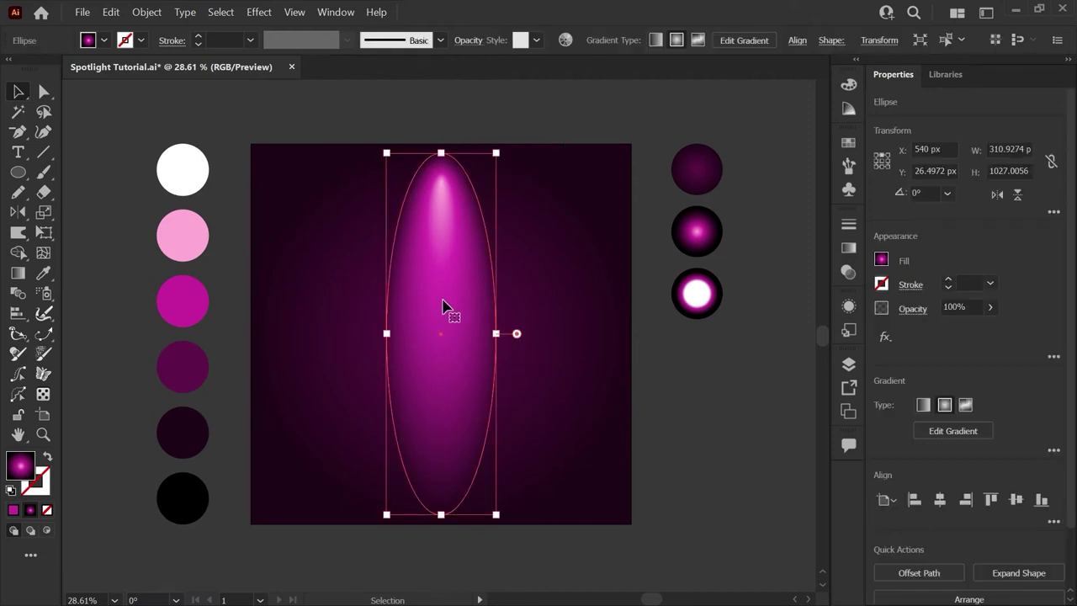
key(a)
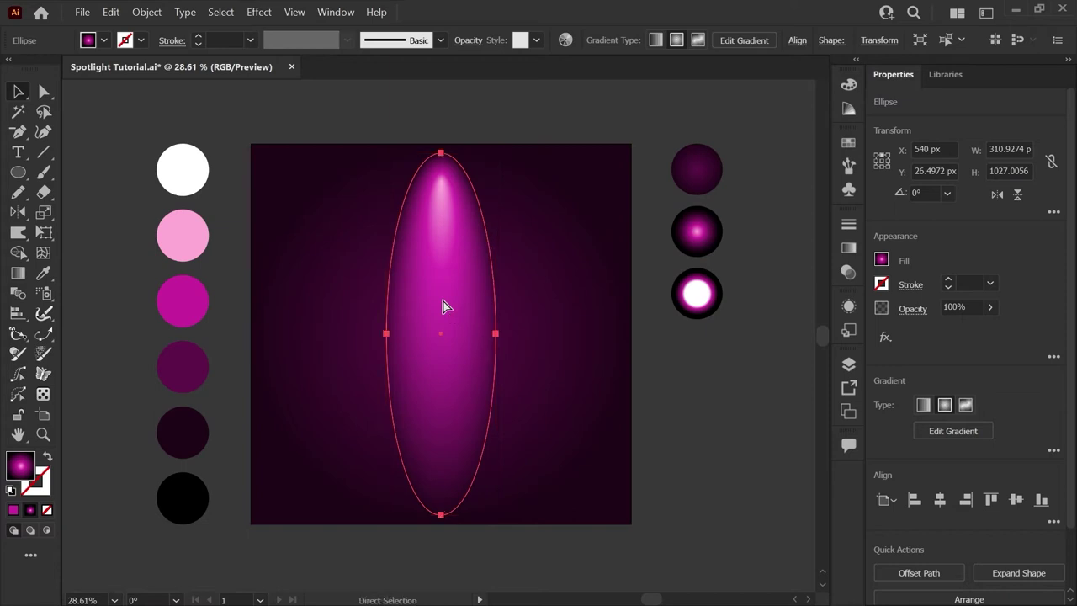
key(v)
key(v)
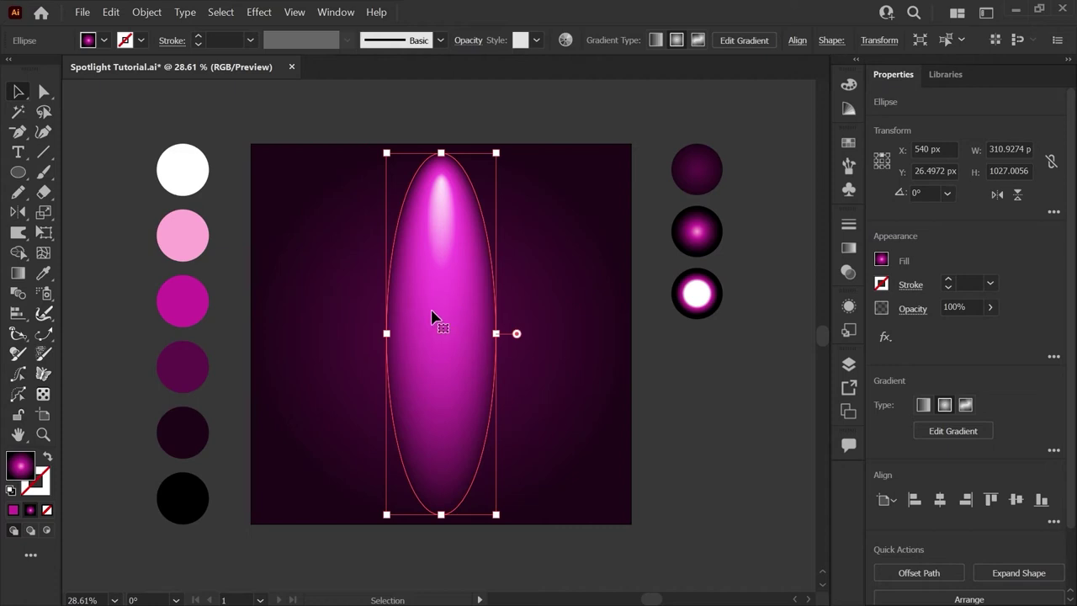
drag(433, 315, 460, 334)
key(Escape)
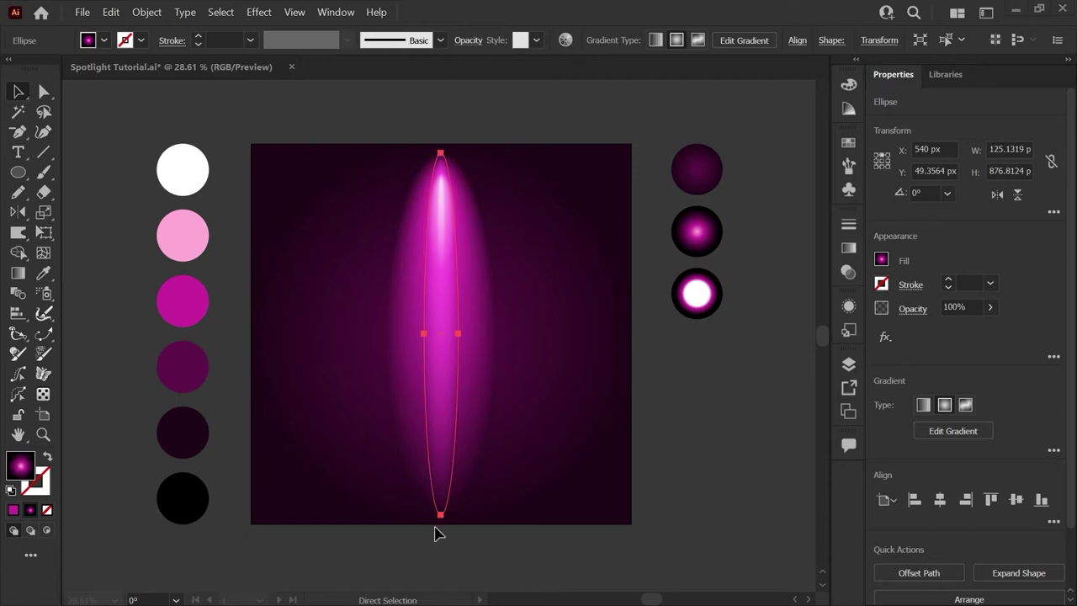
Step: Shorten the copy from the bottom and narrow it to about 177 px wide
drag(441, 516, 437, 406)
drag(462, 279, 468, 279)
key(g)
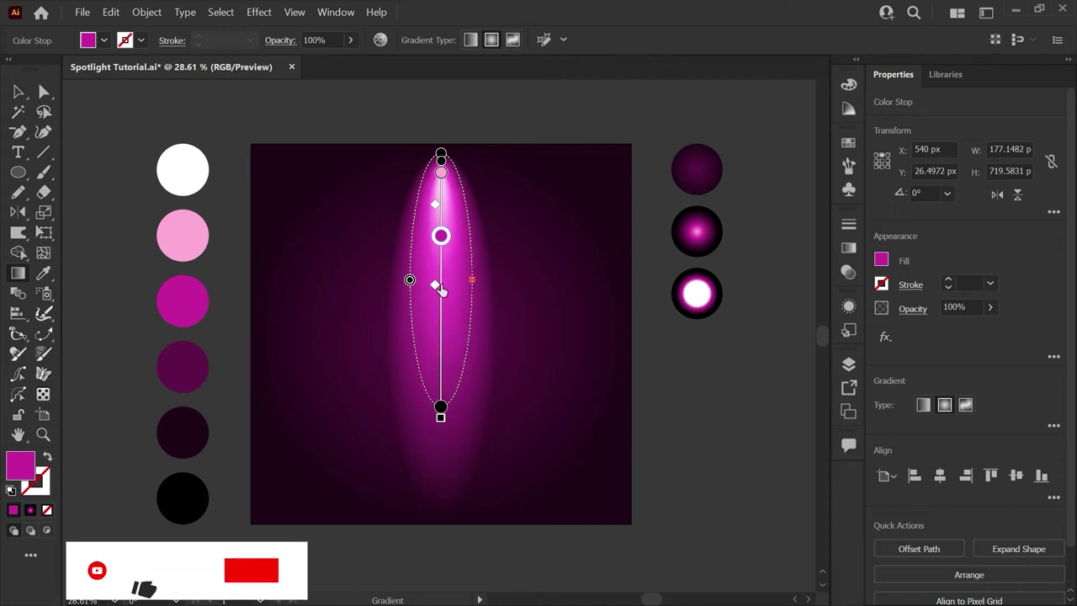
Step: Draw a small circle near the artboard's top-left corner
key(ctrl+shift+a)
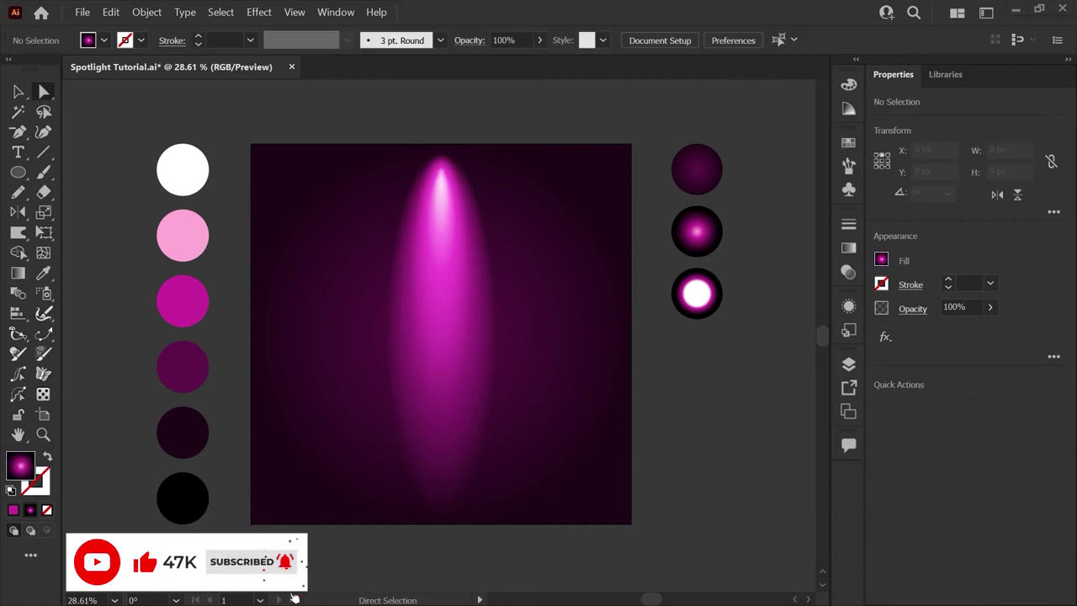
key(l)
drag(304, 153, 354, 196)
Step: Clear the small circle's appearance and give it a radial gradient fill
click(848, 306)
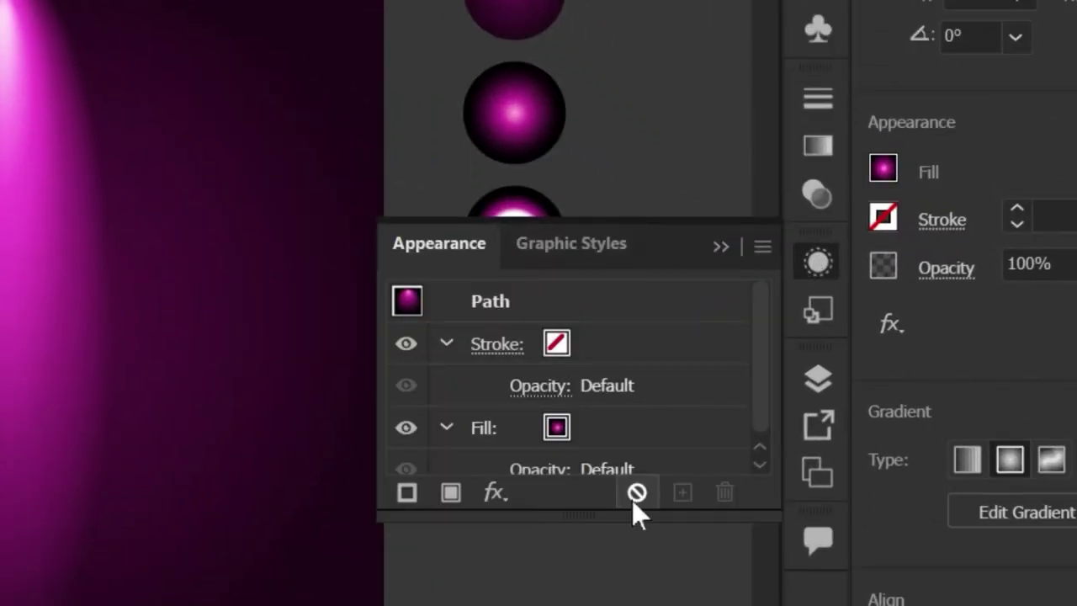
click(637, 493)
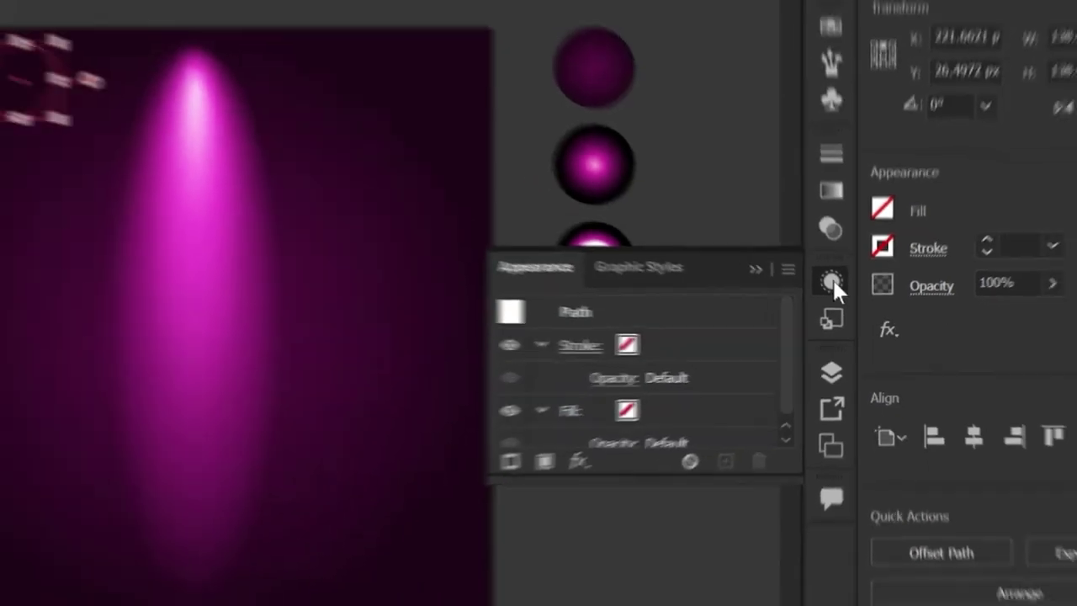
click(818, 262)
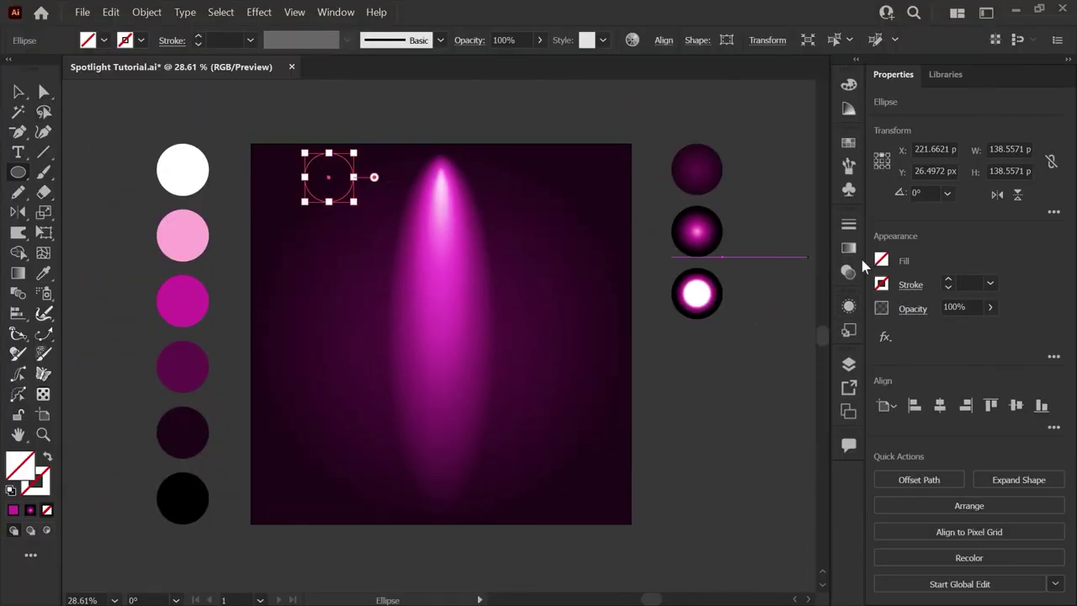
click(848, 248)
click(740, 243)
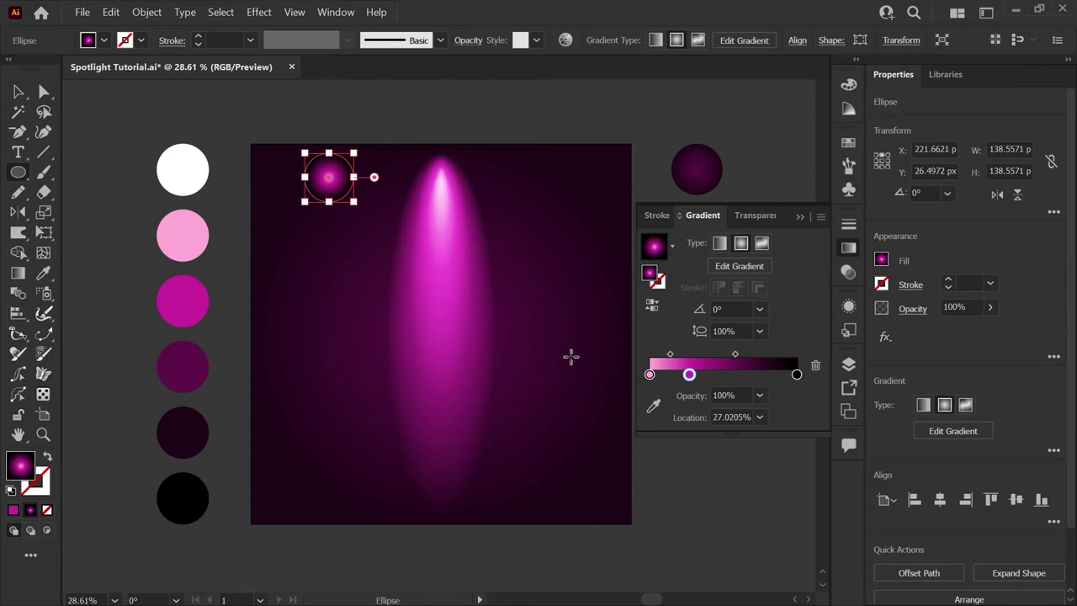
Step: Make the left gradient stop white, move magenta to ~59% and the white stop to ~51%
click(650, 357)
double_click(650, 357)
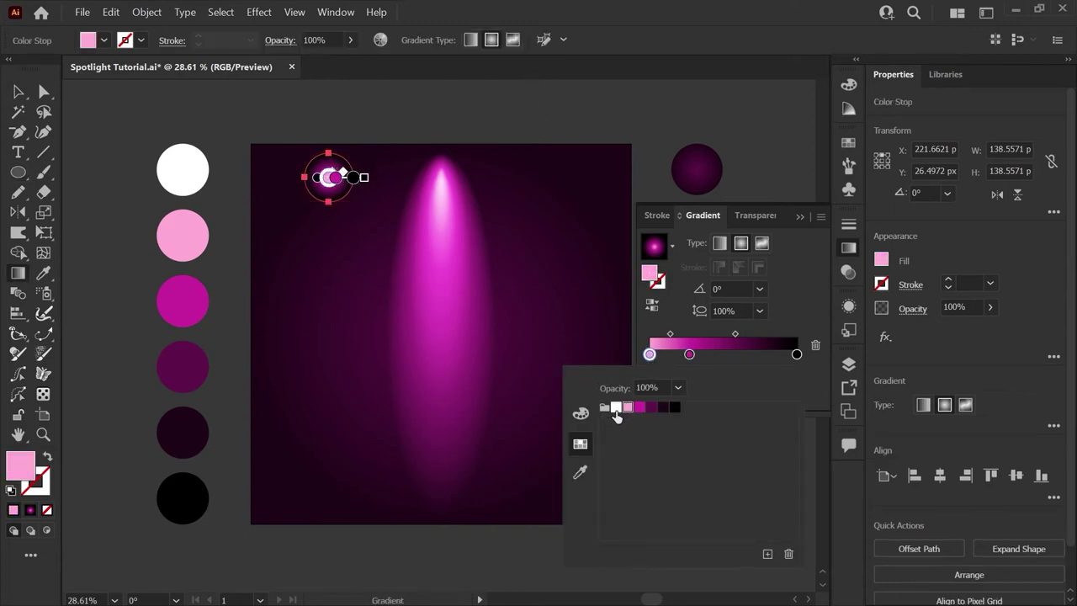
click(616, 408)
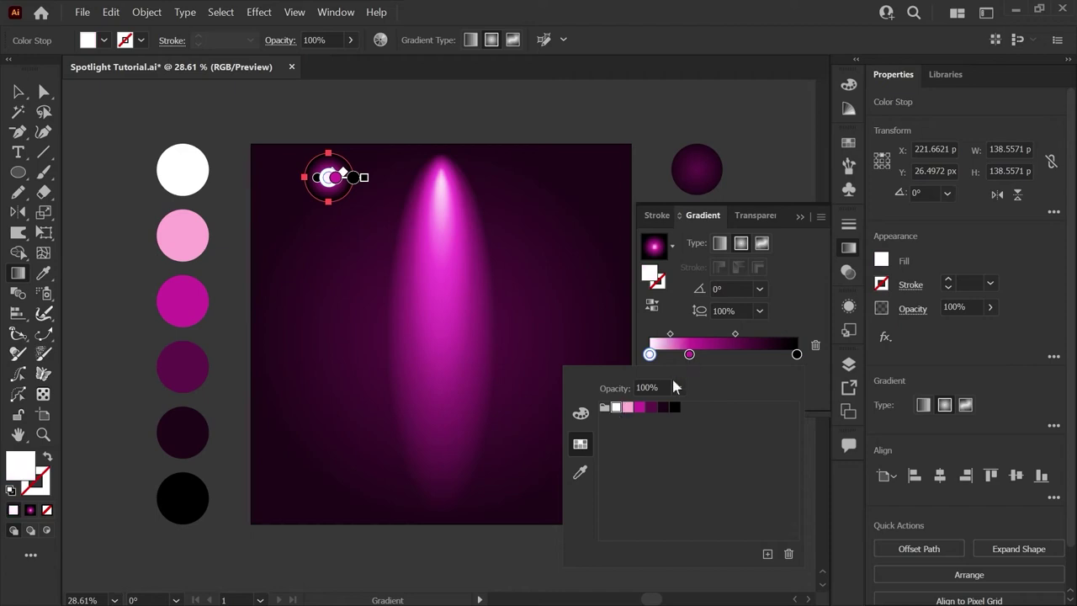
click(797, 355)
double_click(797, 355)
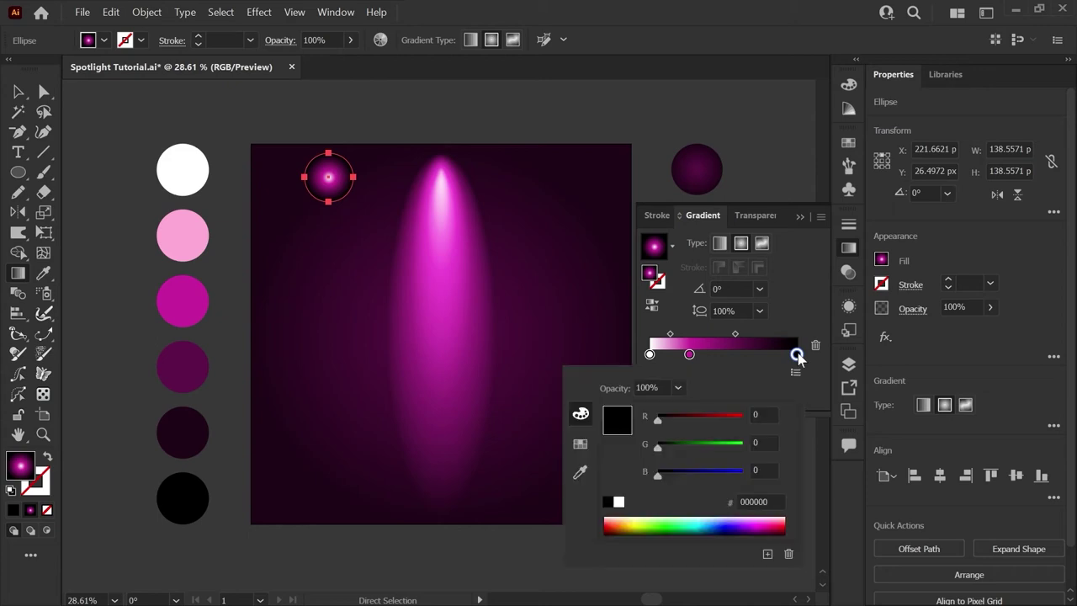
click(780, 322)
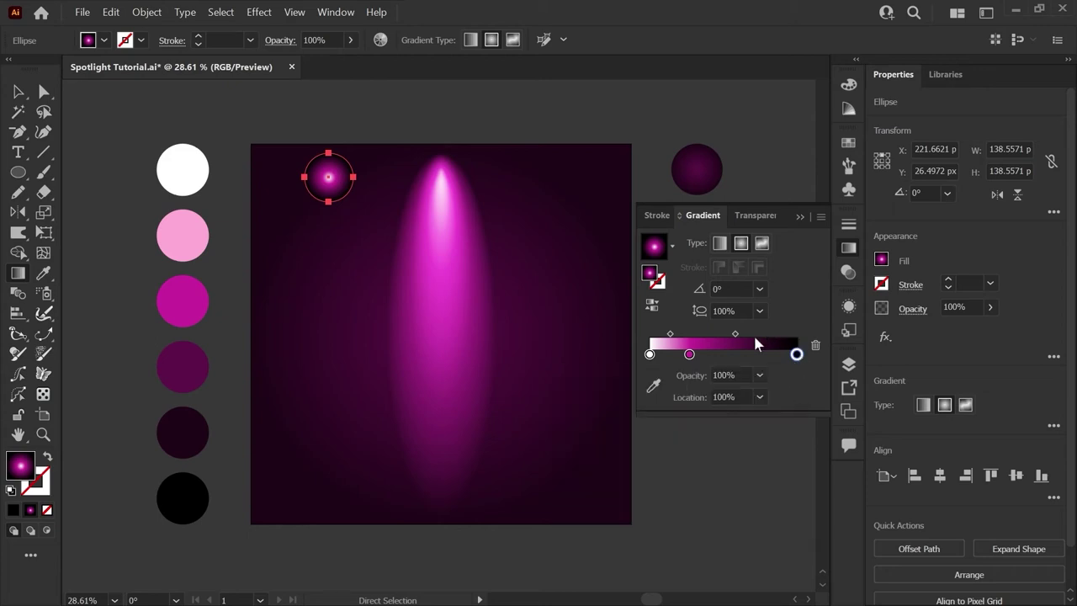
drag(690, 354, 741, 355)
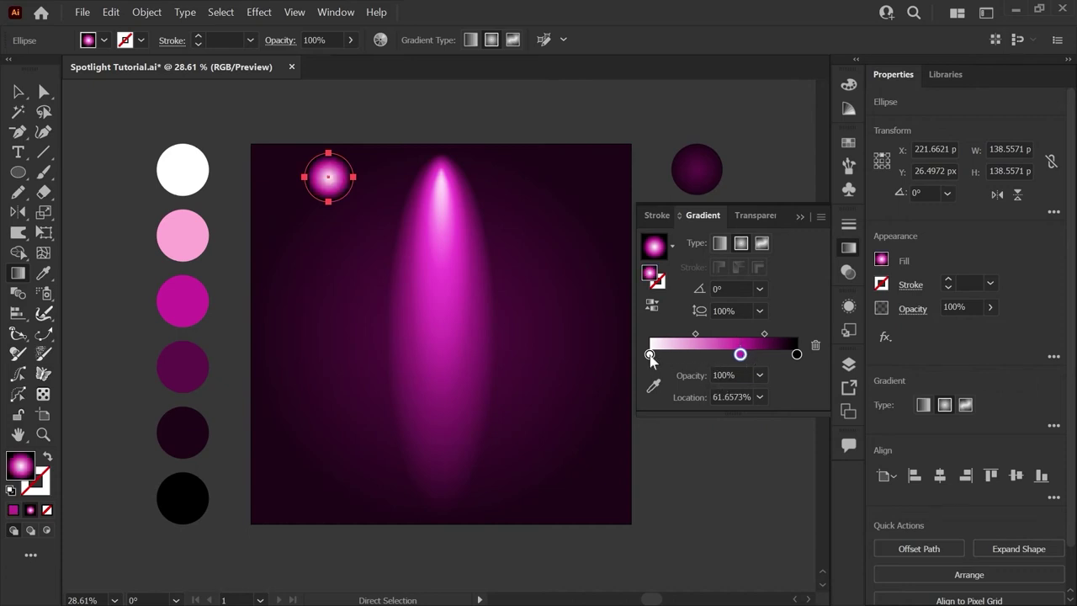
drag(649, 354, 727, 354)
Step: Squash the small circle into a 138.56 × 80.06 px flat oval, then fit the artboard
key(g)
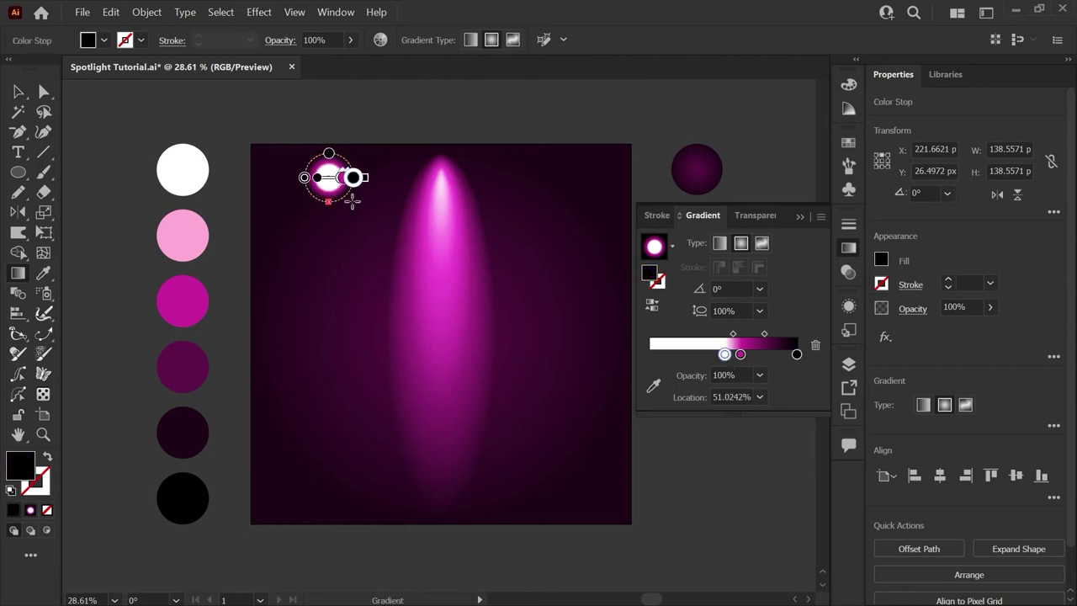
key(z)
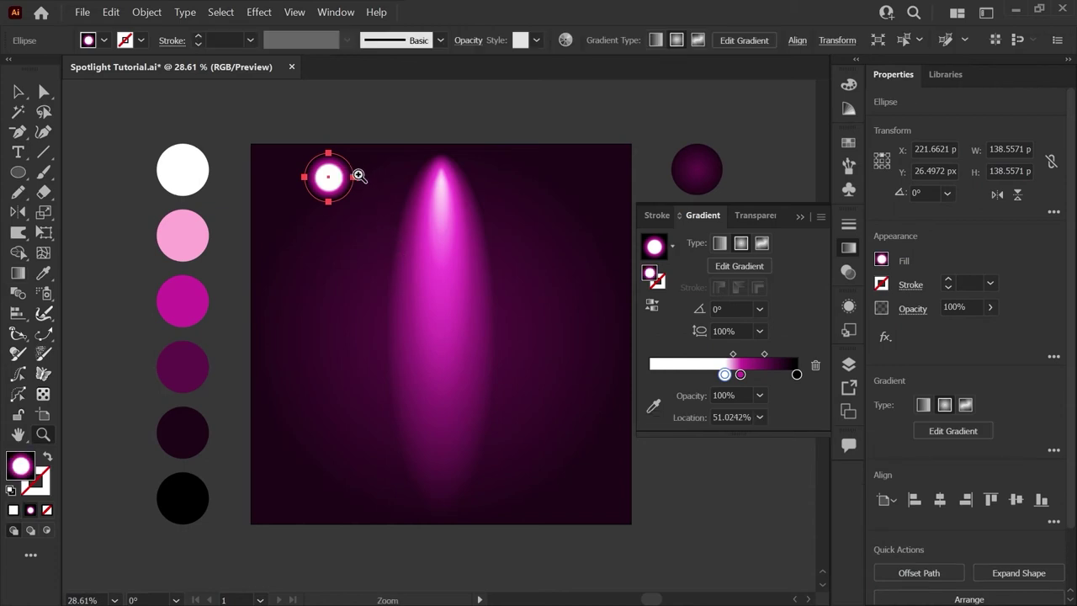
drag(370, 183, 531, 284)
click(18, 93)
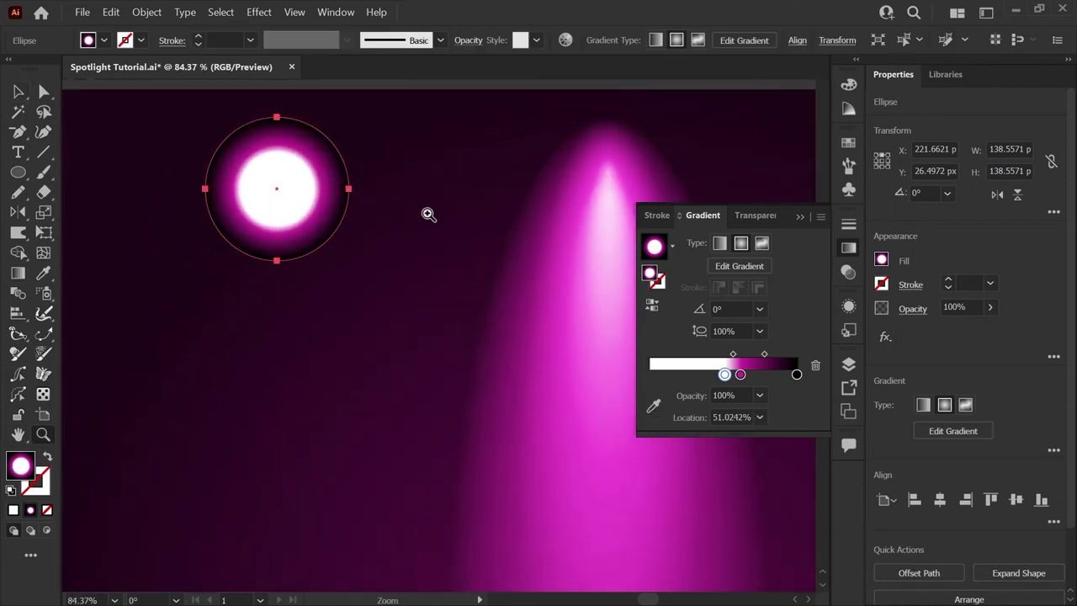
click(19, 93)
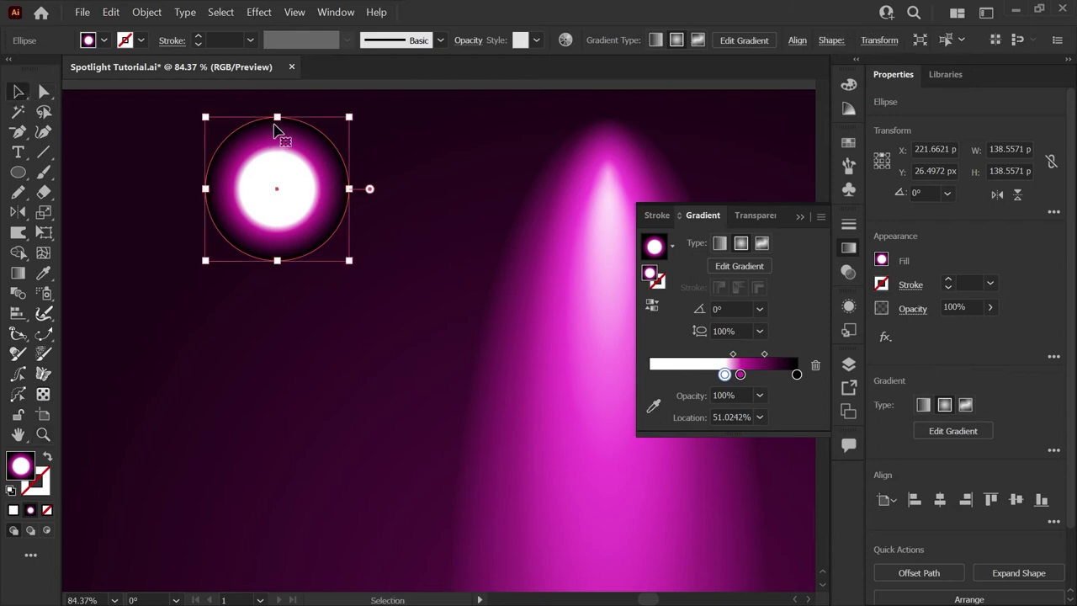
drag(278, 117, 277, 178)
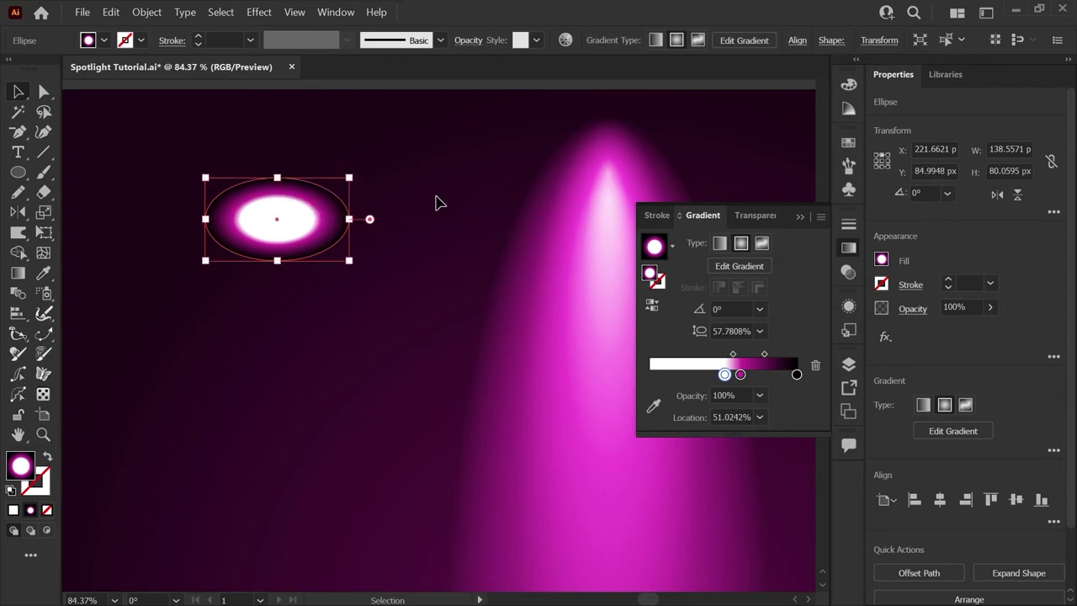
key(ctrl+F9)
key(ctrl+0)
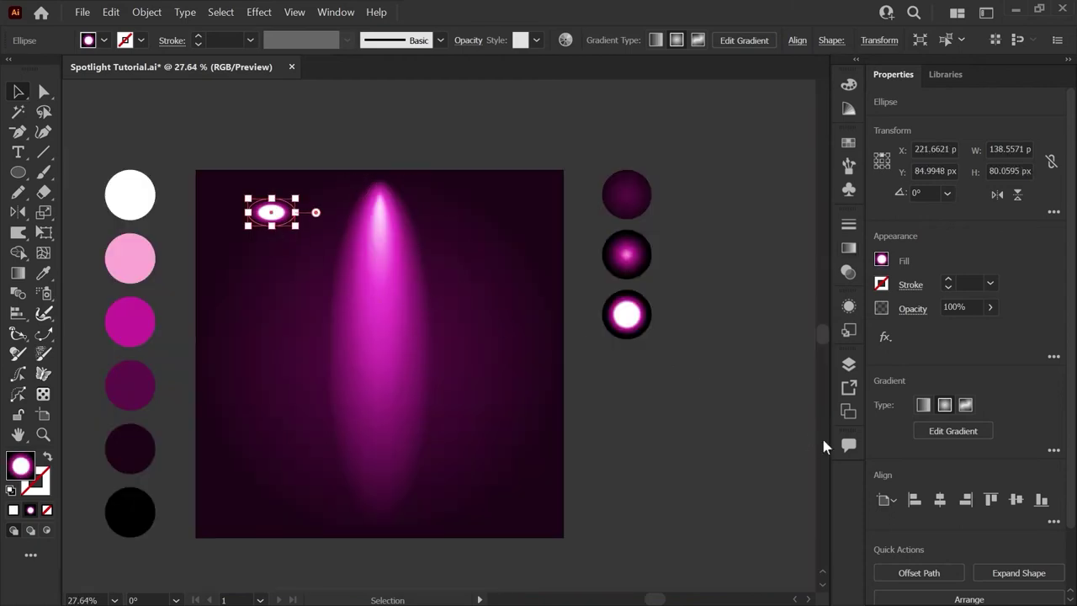
Step: Align the oval to the artboard's horizontal center and top, and set it to Screen blending
click(940, 502)
click(991, 499)
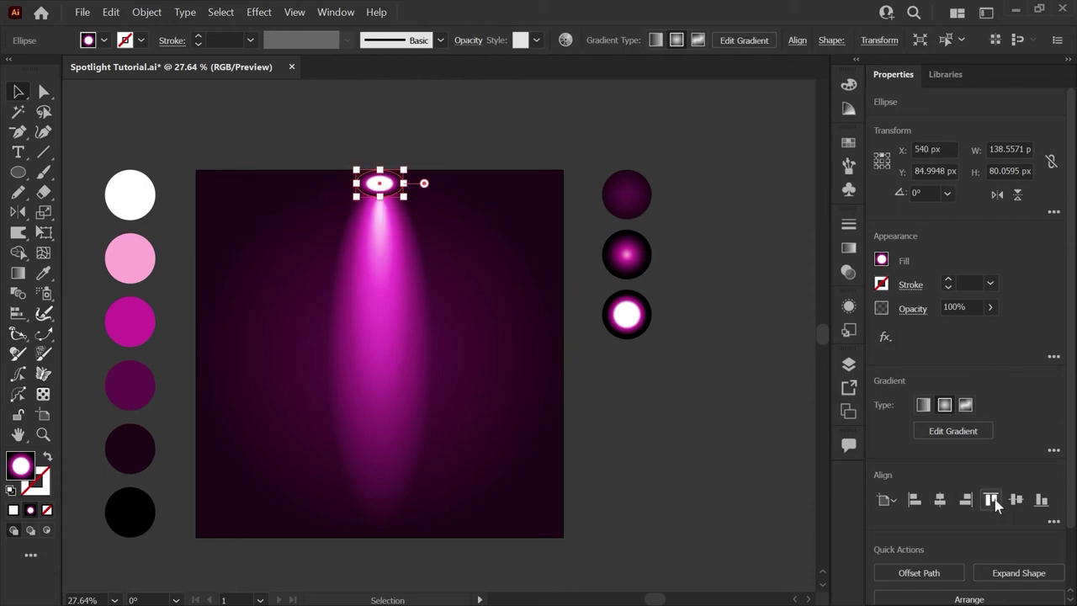
click(436, 144)
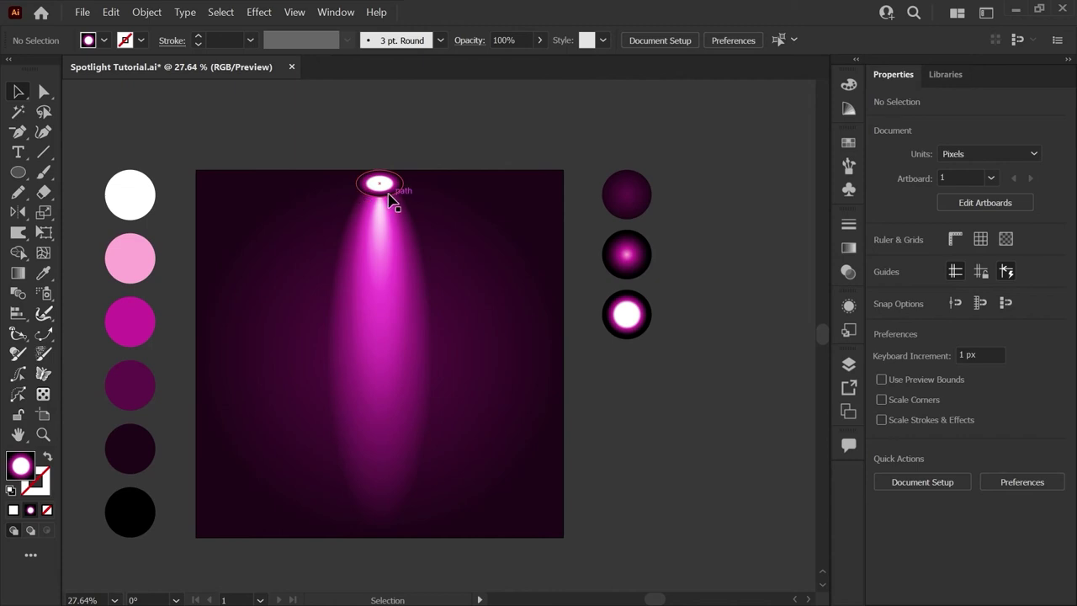
click(391, 190)
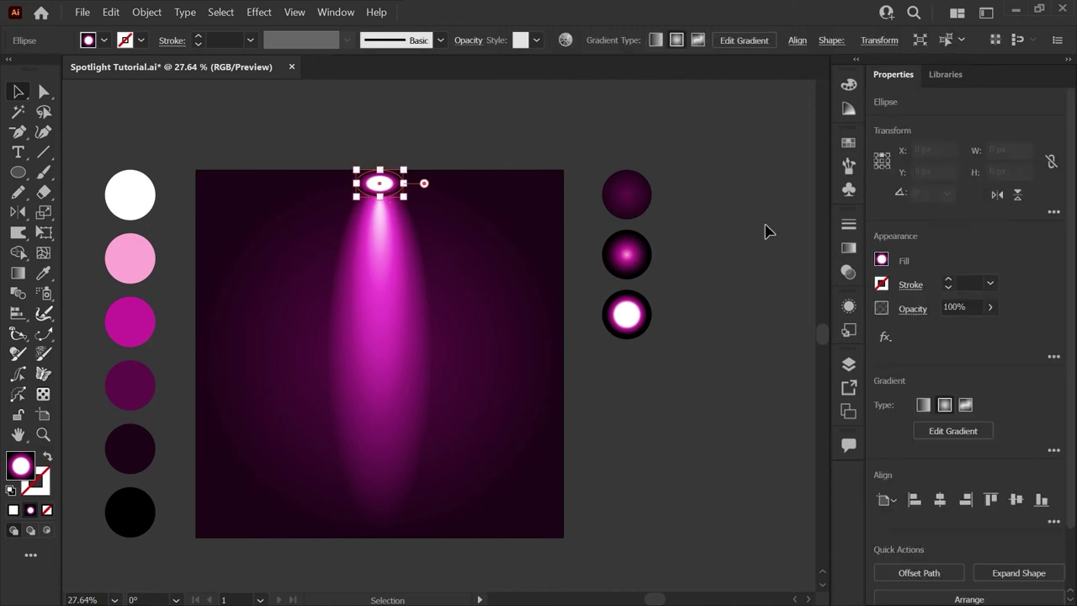
click(849, 272)
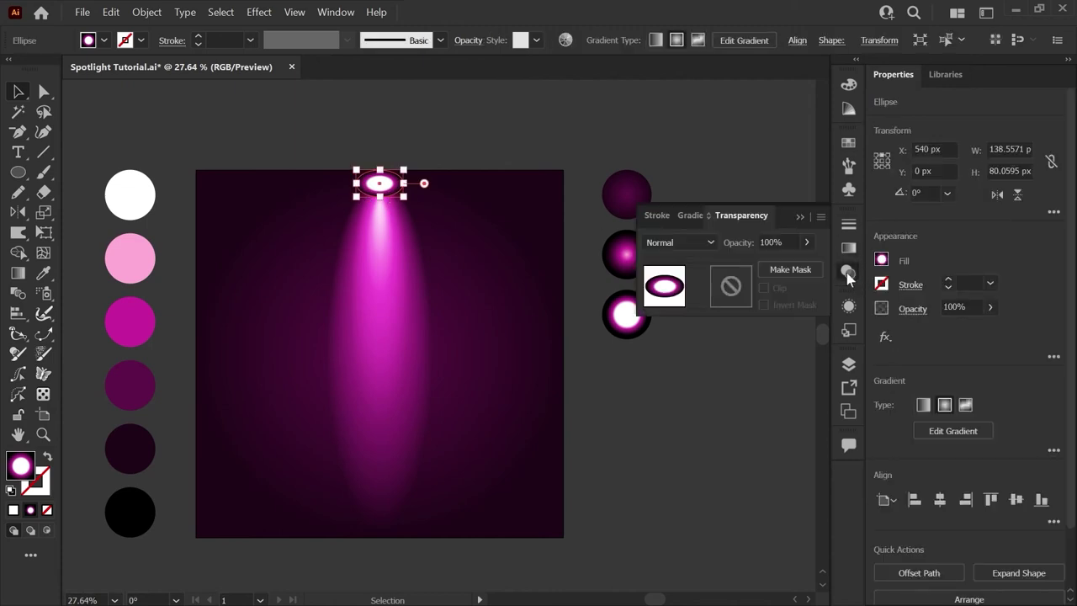
click(705, 241)
click(680, 363)
Step: Lower the oval slightly and enlarge it to about 191.66 × 110.74 px
click(404, 196)
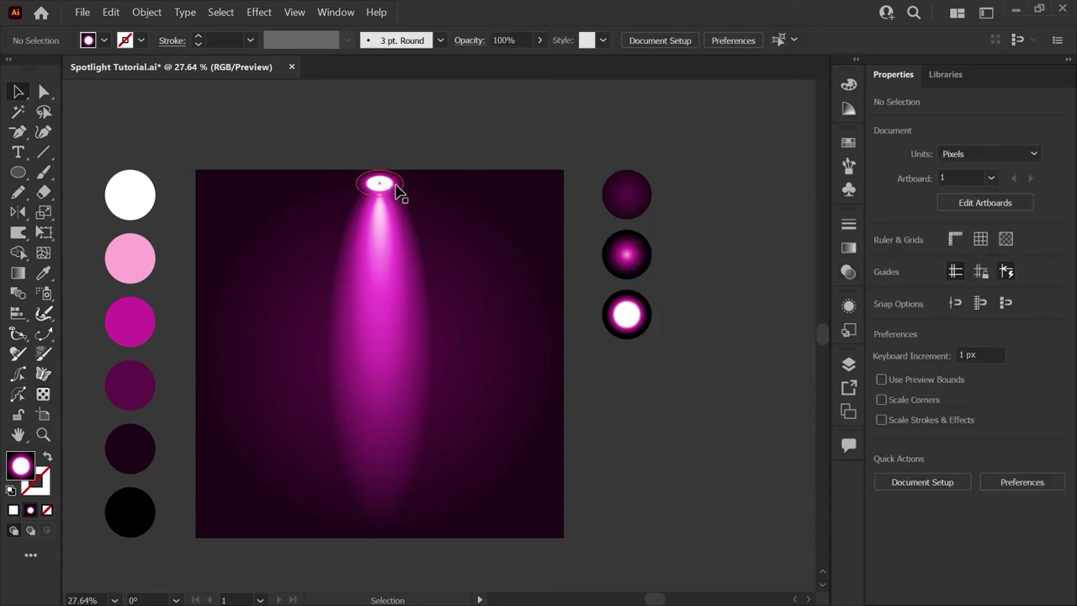
click(397, 190)
drag(398, 185, 391, 196)
click(426, 135)
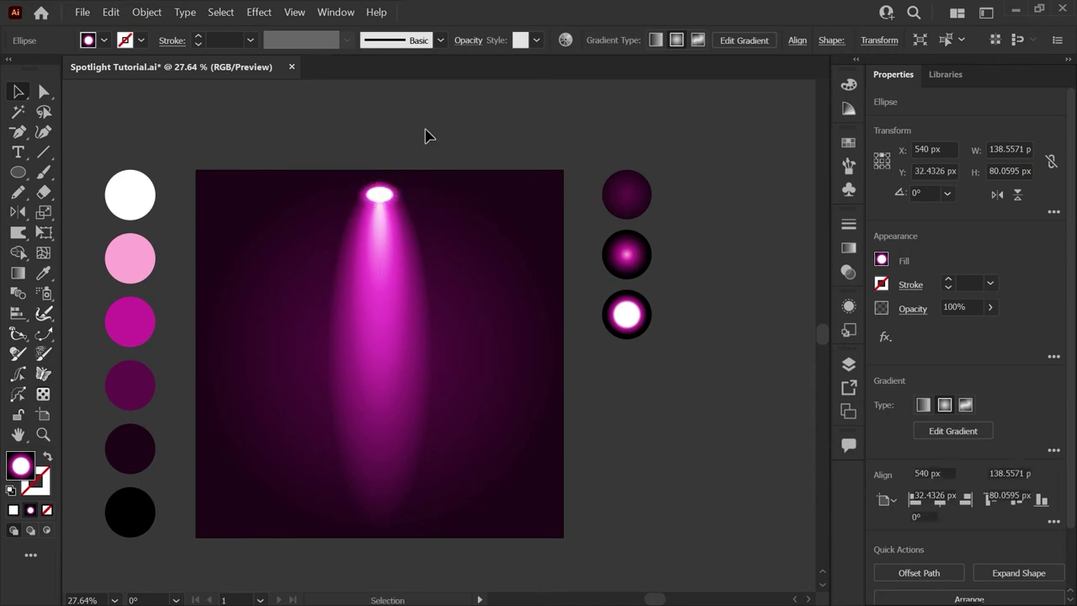
click(395, 198)
drag(404, 177, 413, 171)
click(621, 425)
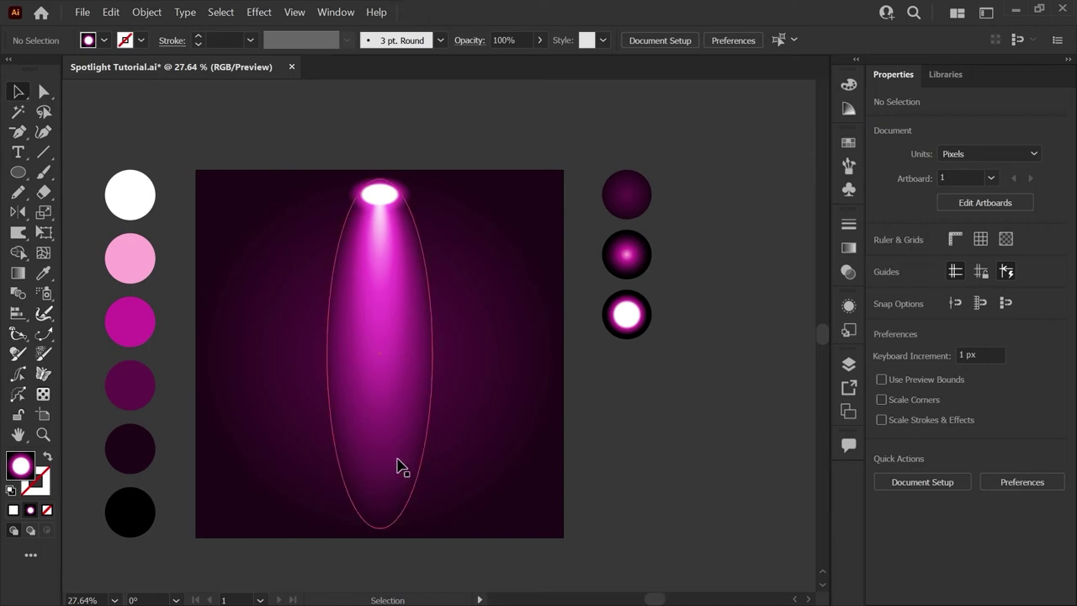
Step: Select the magenta beam ellipse and flatten it into a 979.77 × 90.27 px ellipse along the bottom
key(a)
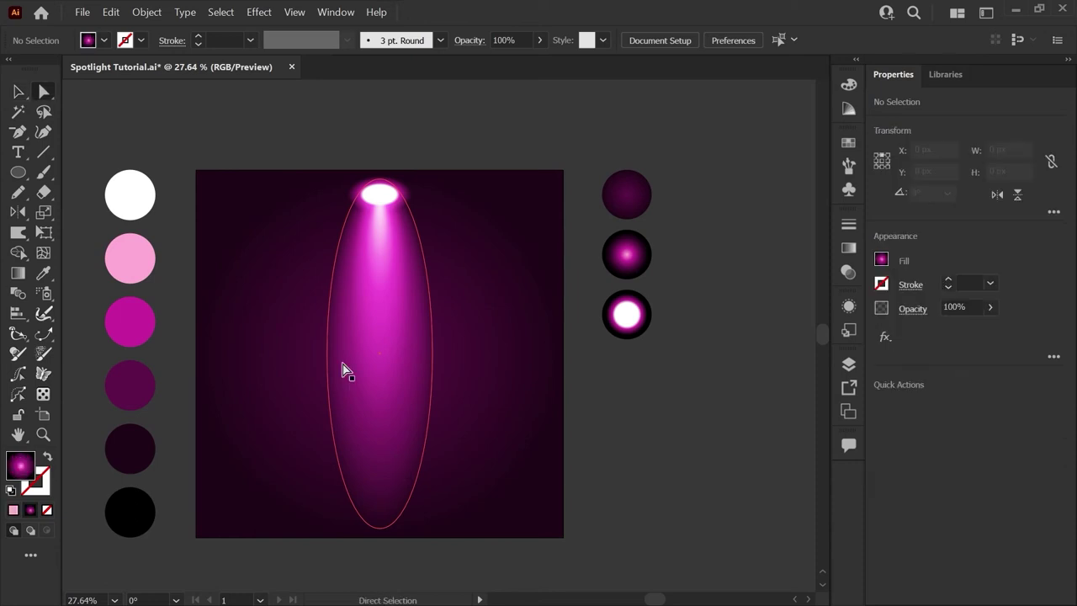
click(338, 363)
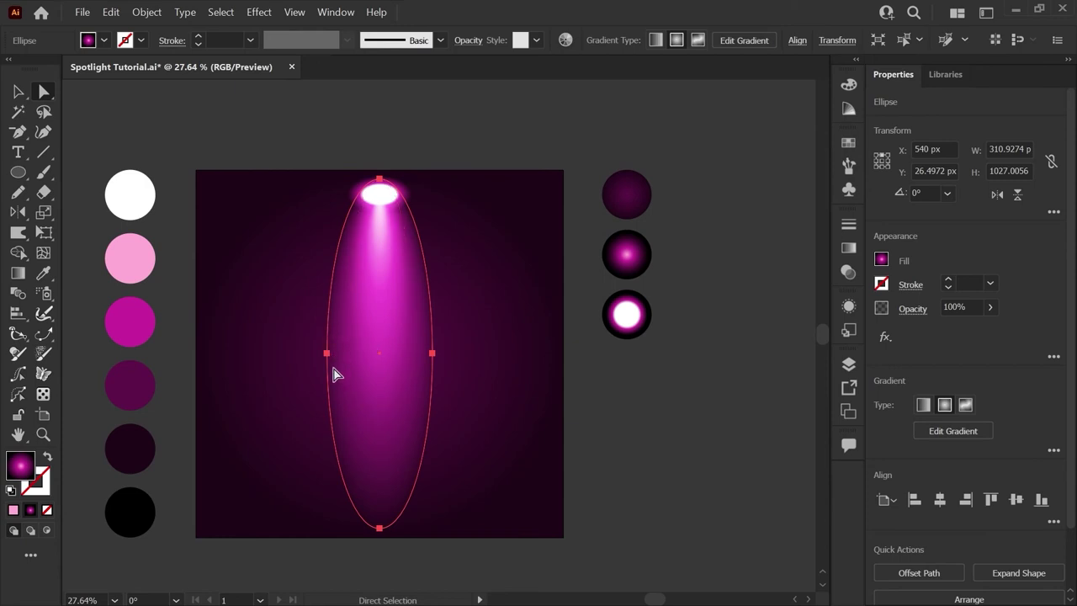
key(v)
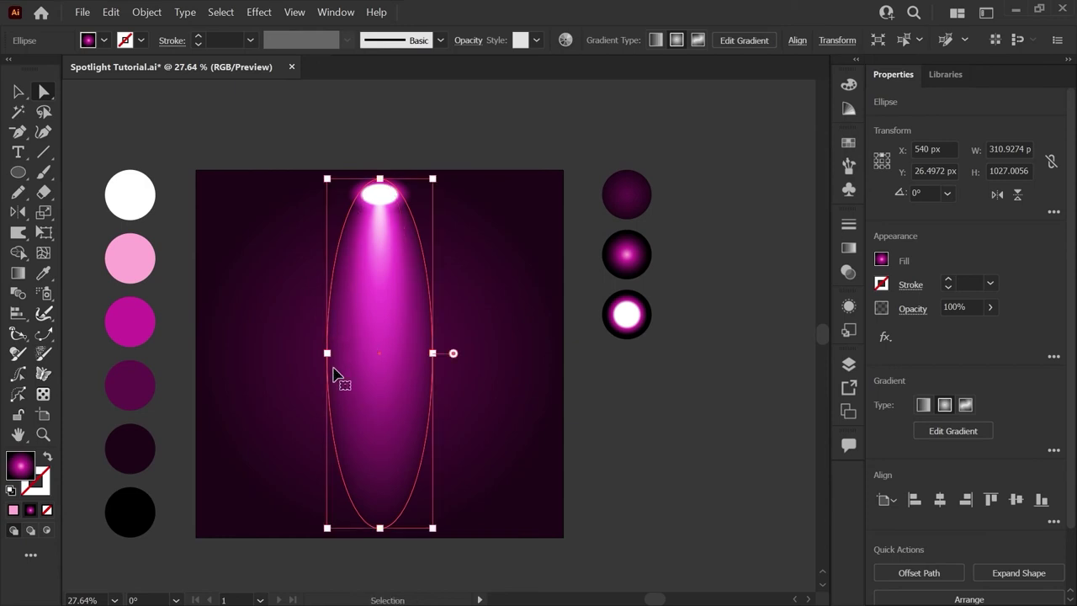
key(a)
key(v)
key(a)
click(327, 354)
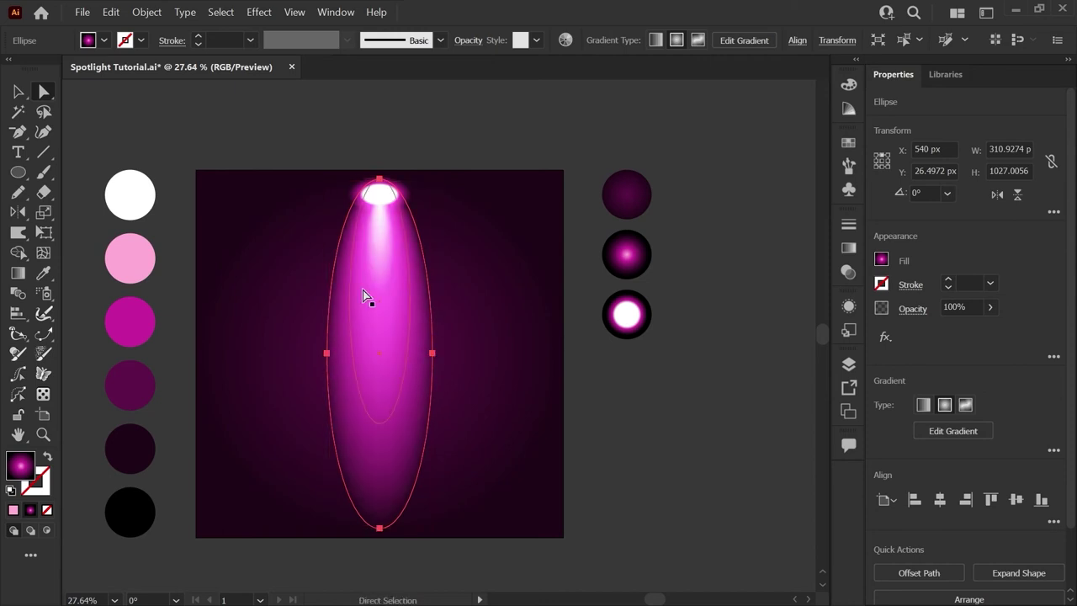
key(v)
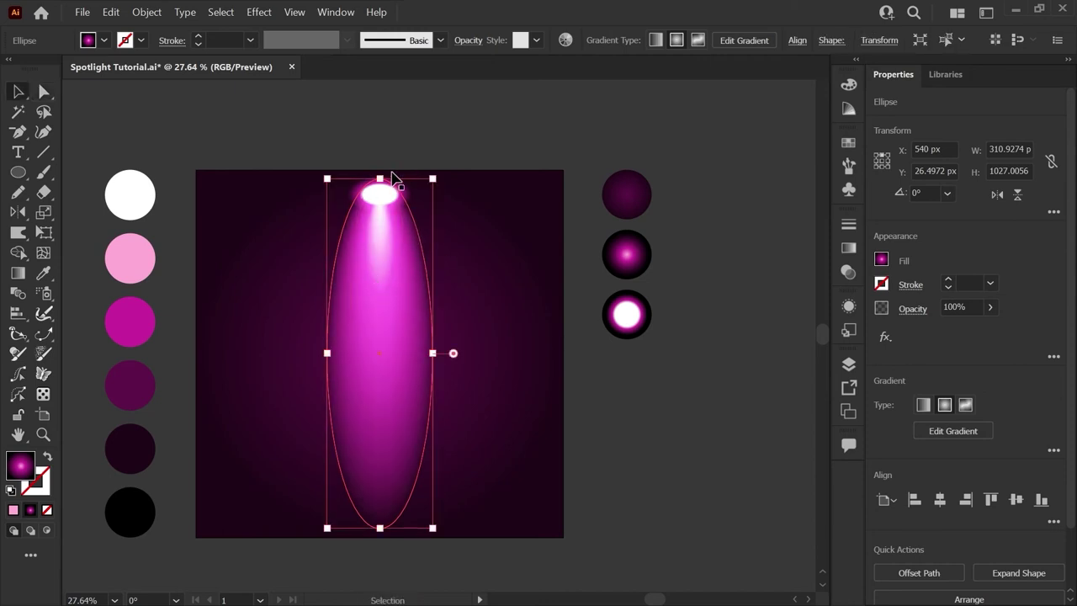
drag(380, 179, 548, 515)
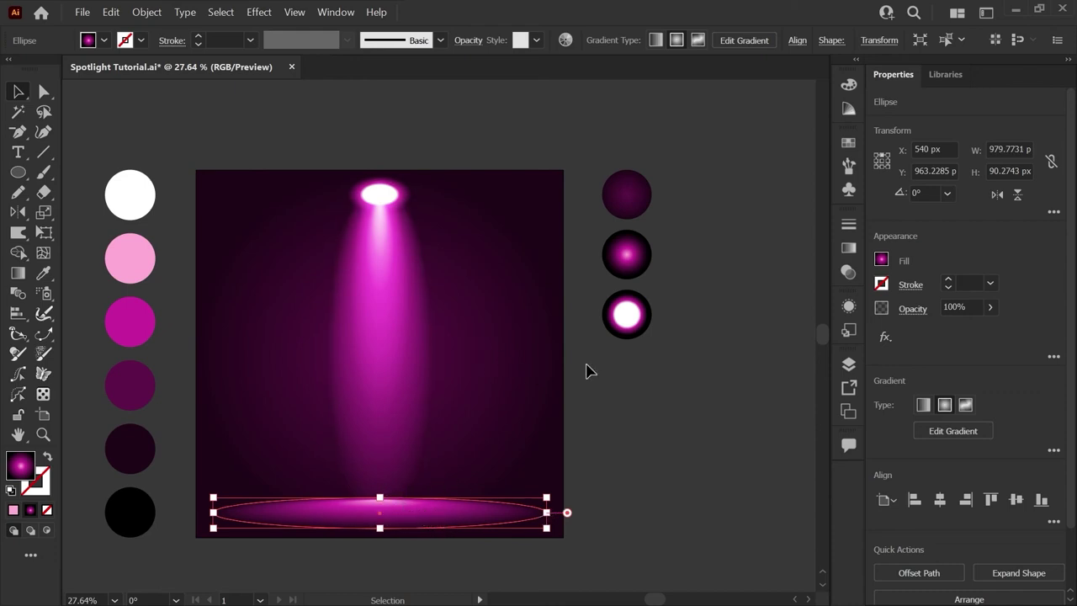
Step: Clear the floor ellipse's appearance and sample the magenta radial gradient from the second circle
click(849, 306)
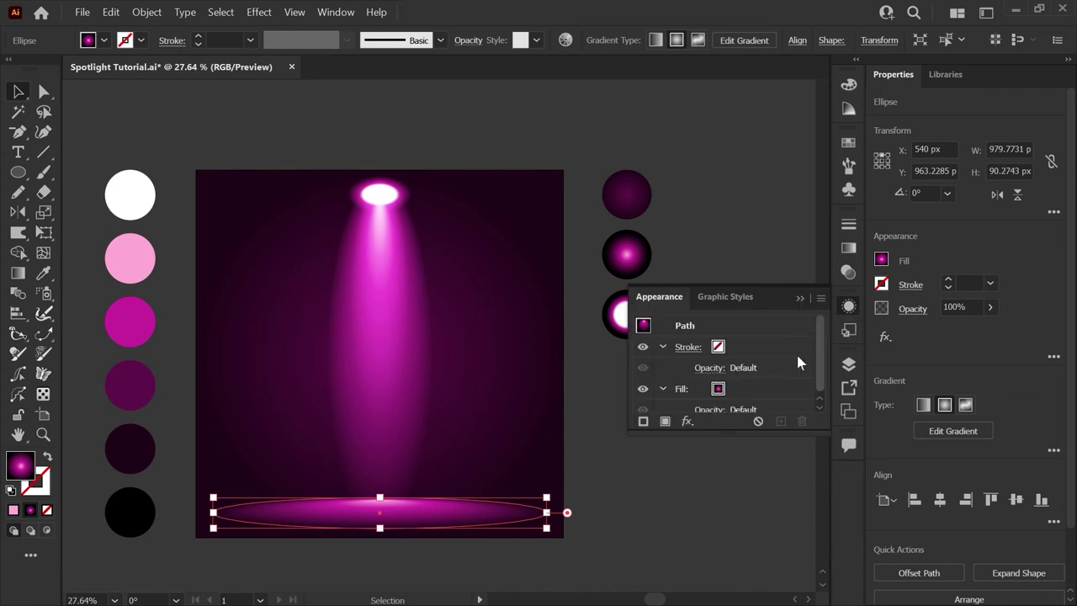
click(759, 423)
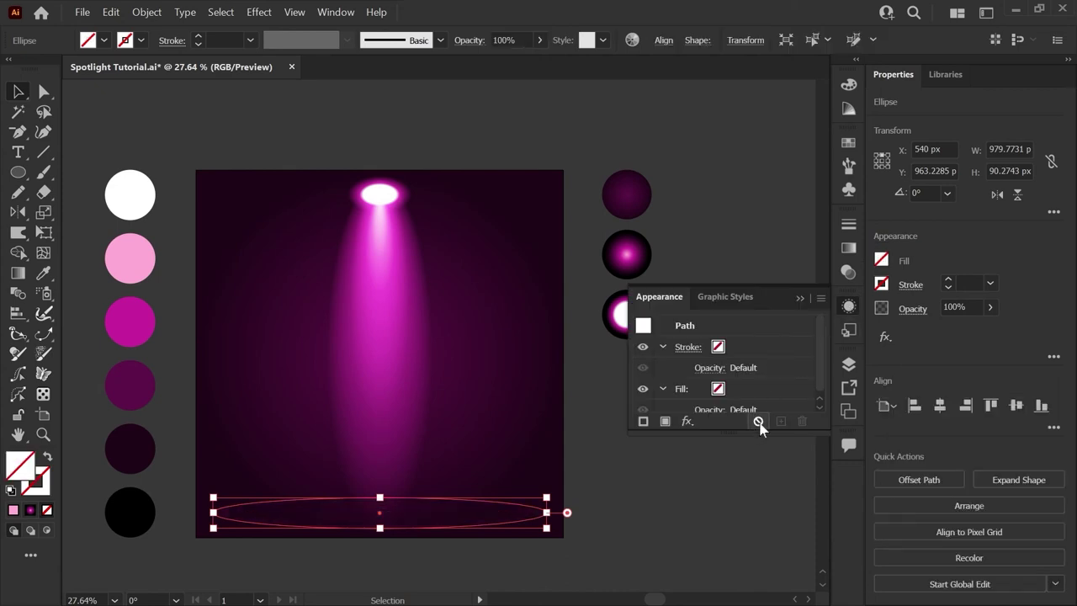
key(i)
click(625, 251)
Step: Stretch the radial gradient flat and wide across the full floor ellipse
key(g)
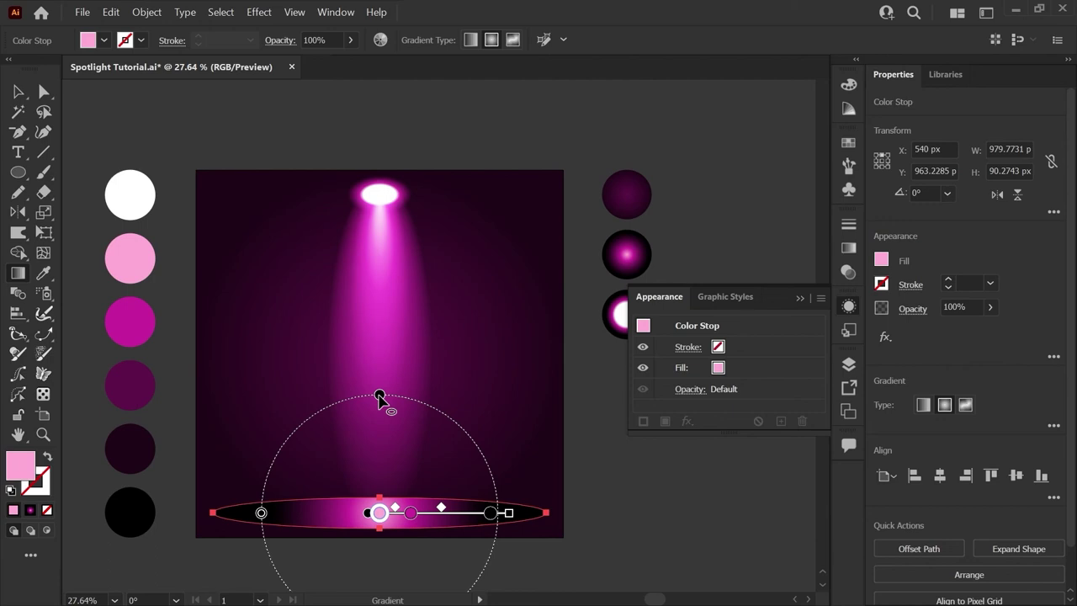
drag(379, 396, 380, 497)
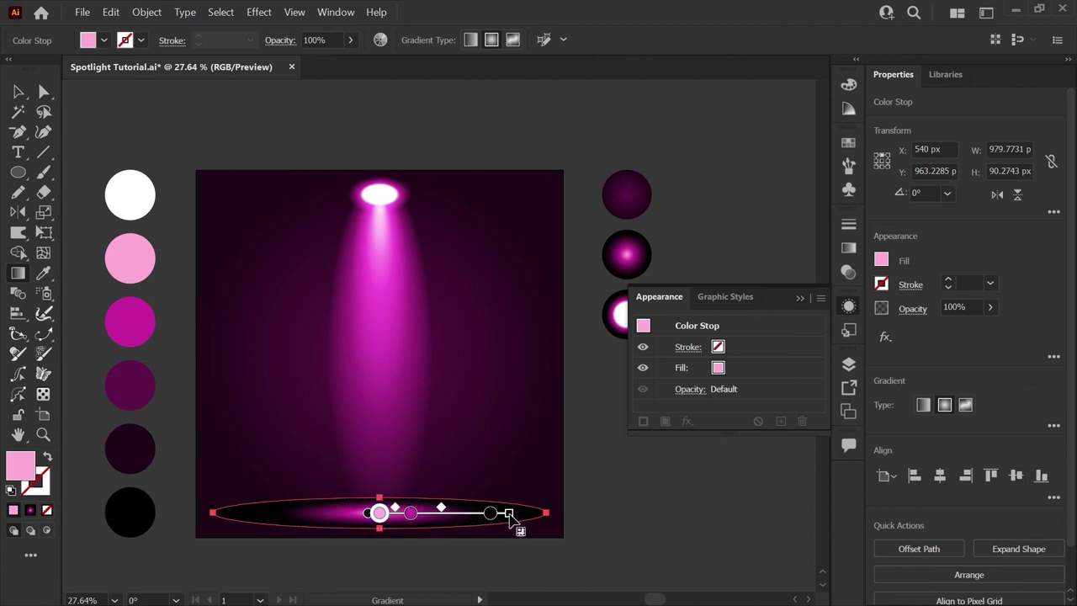
drag(510, 515, 548, 514)
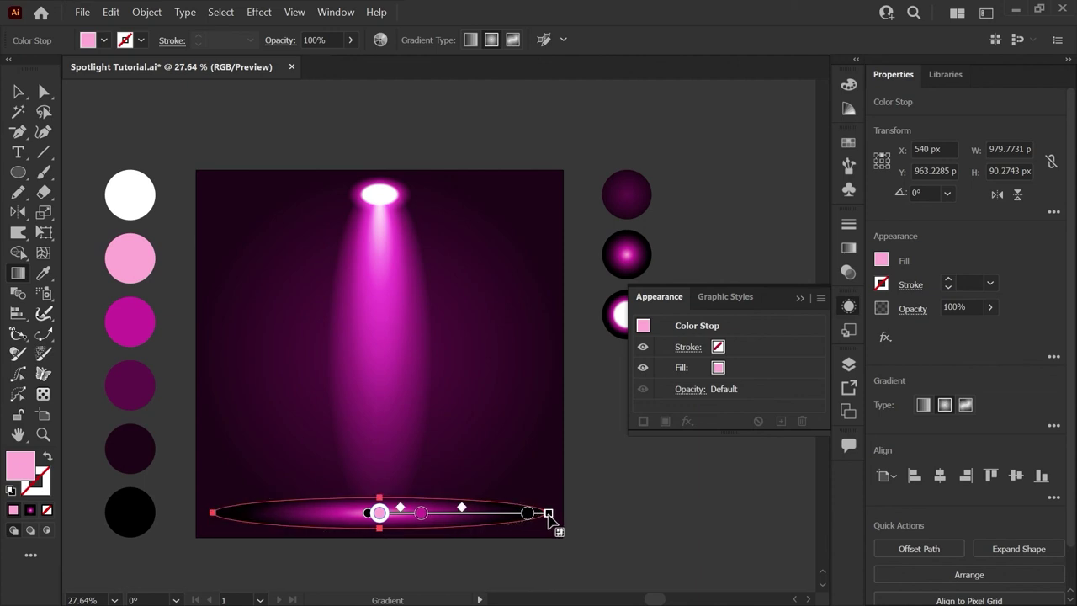
key(a)
key(ctrl+shift+a)
Step: Give the floor glow ellipse Screen blending at 80% opacity
click(511, 523)
click(846, 278)
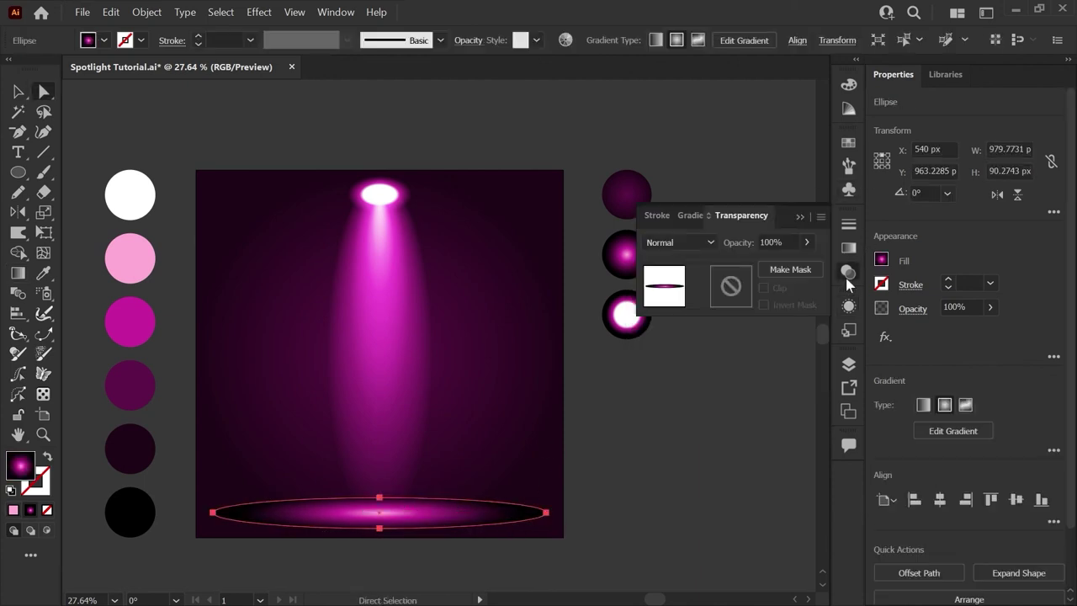
click(693, 242)
key(Escape)
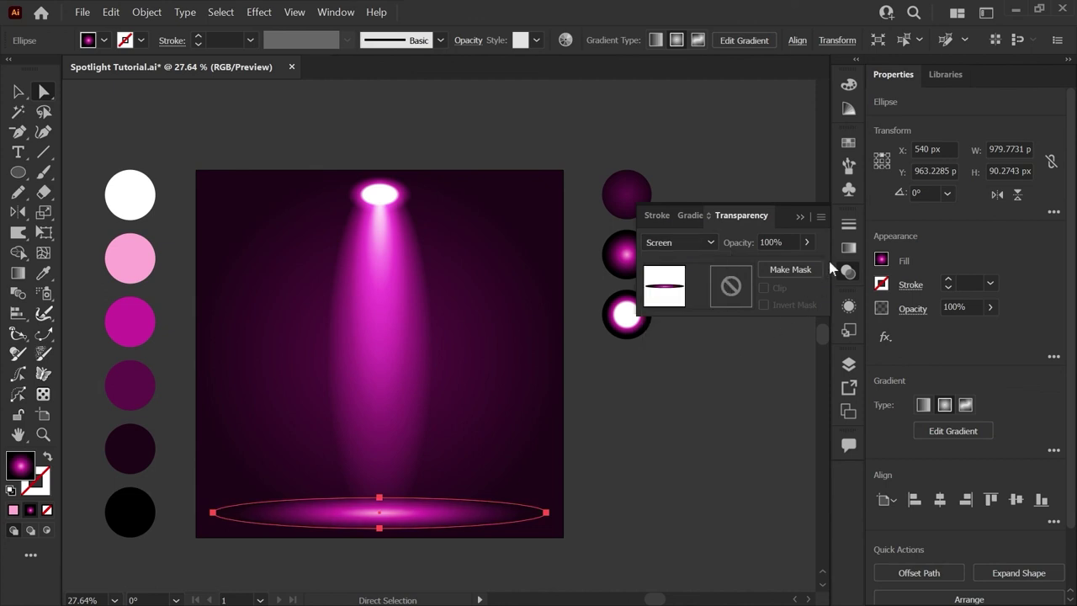
click(790, 242)
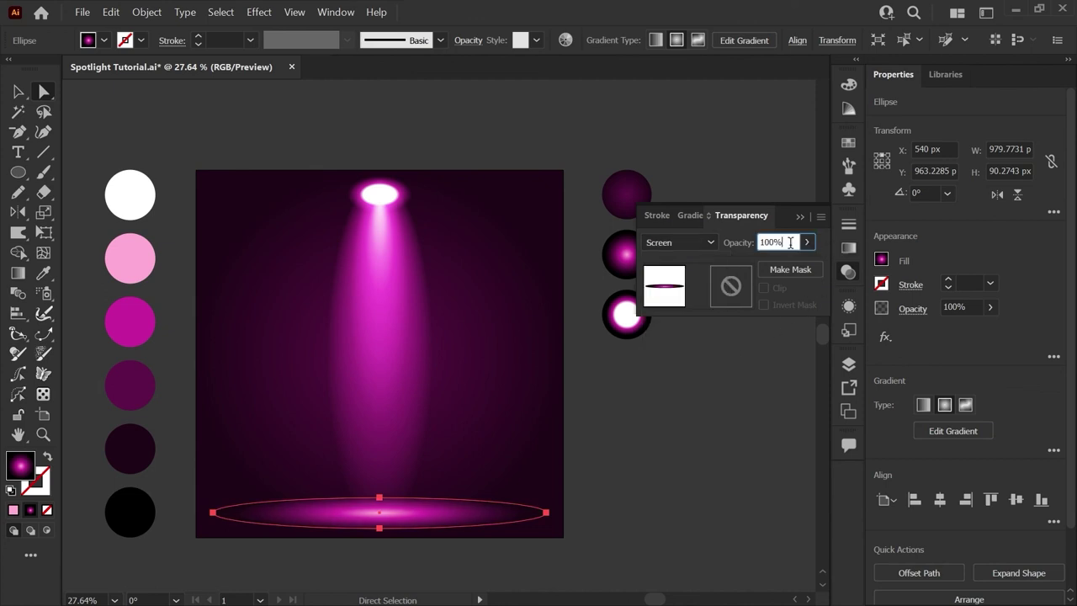
drag(790, 242, 749, 243)
text(80)
key(Return)
Step: Nudge the floor glow slightly upward to Y 943.23 px
click(638, 481)
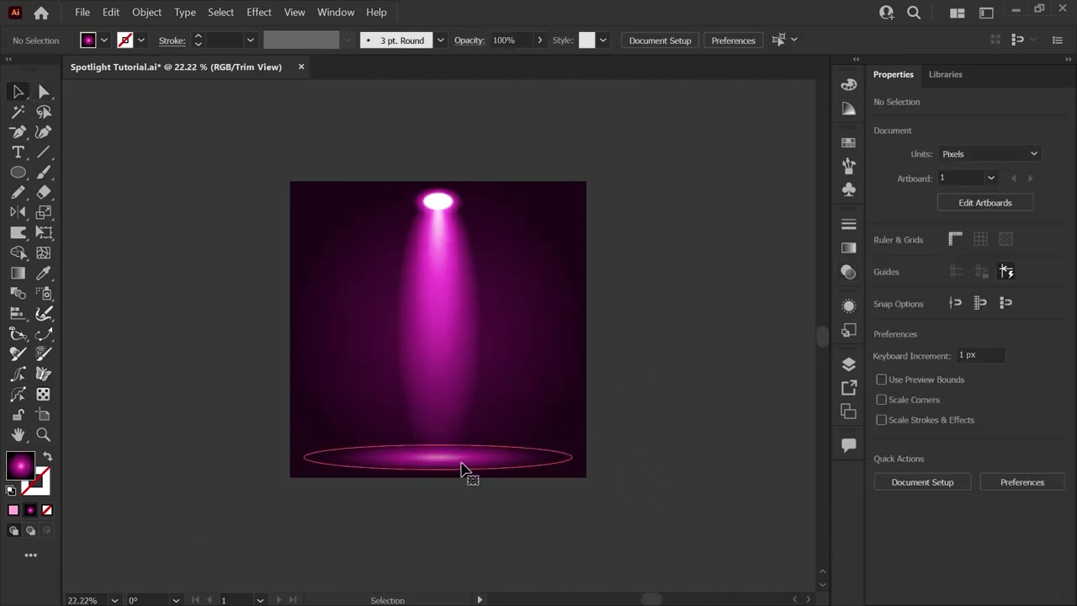
click(461, 469)
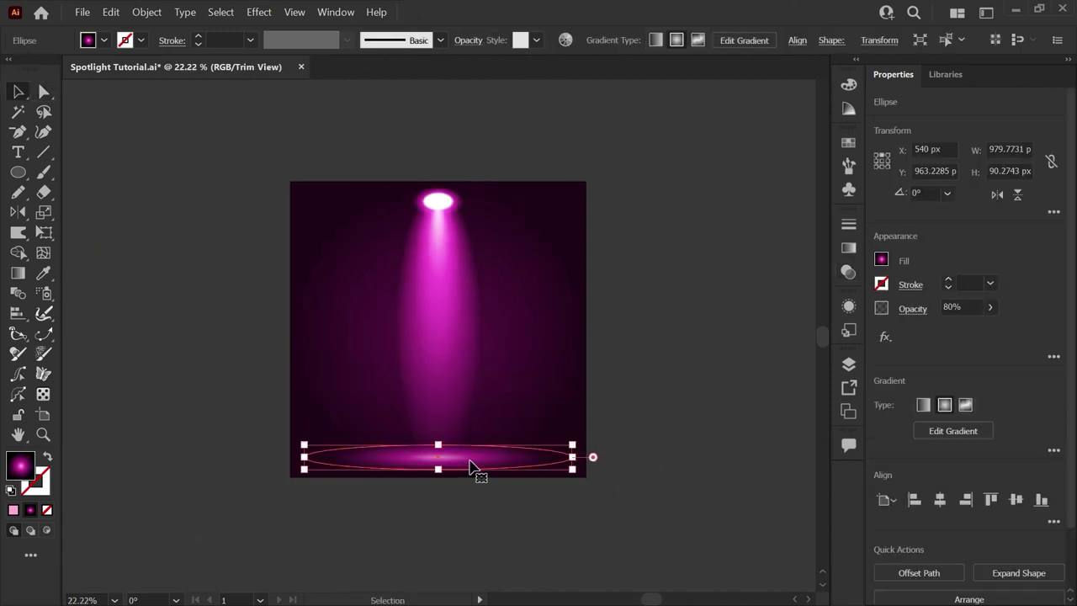
key(shift+Up)
key(shift+Up)
key(shift+Up)
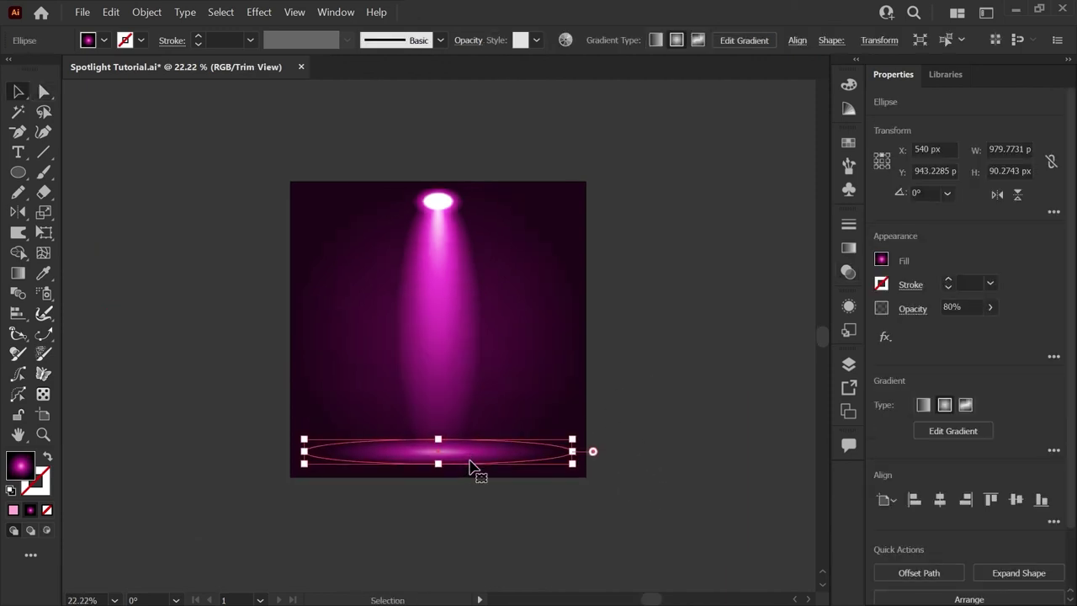
click(774, 283)
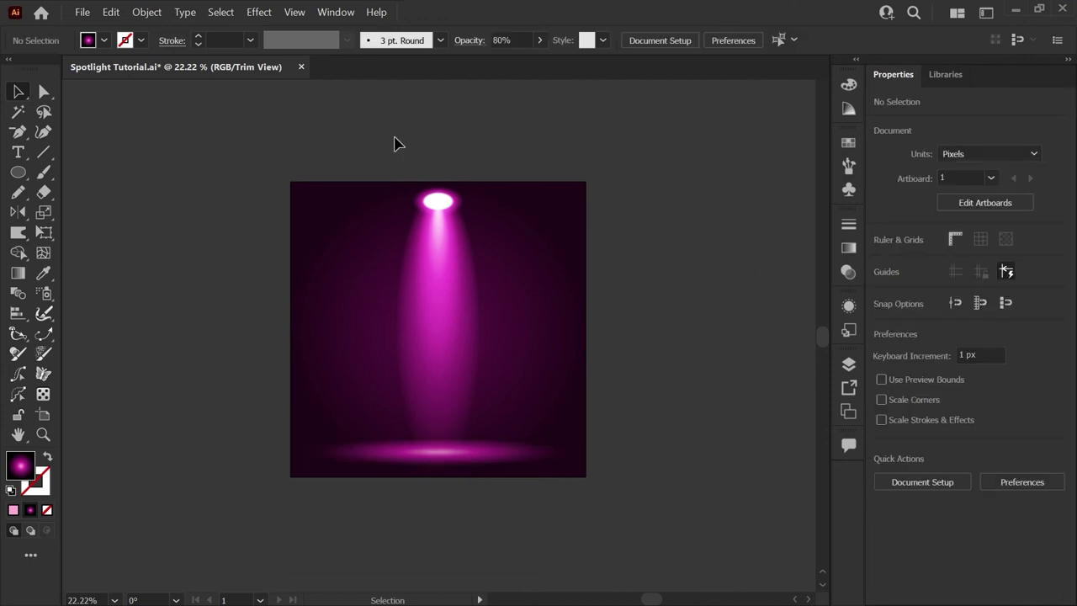
Step: Select the whole spotlight and duplicate it to the left and right
drag(520, 295, 520, 295)
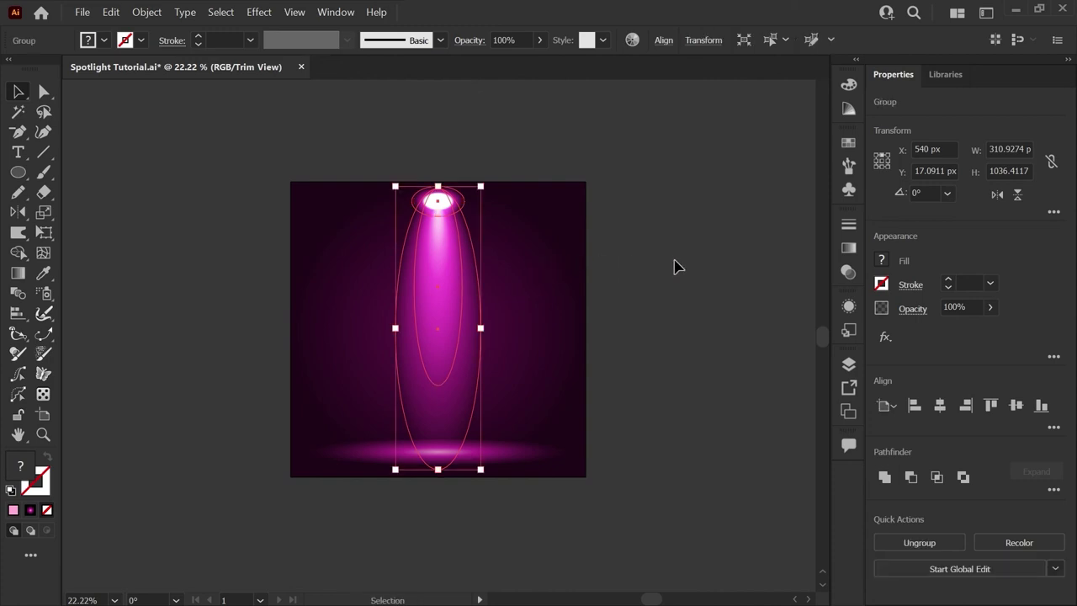
drag(457, 300, 375, 299)
click(457, 300)
drag(452, 309, 521, 313)
Step: Tilt the left spotlight and reshape a beam into a narrow, tall, flipped ellipse
click(379, 308)
drag(404, 178, 500, 137)
click(533, 233)
click(499, 138)
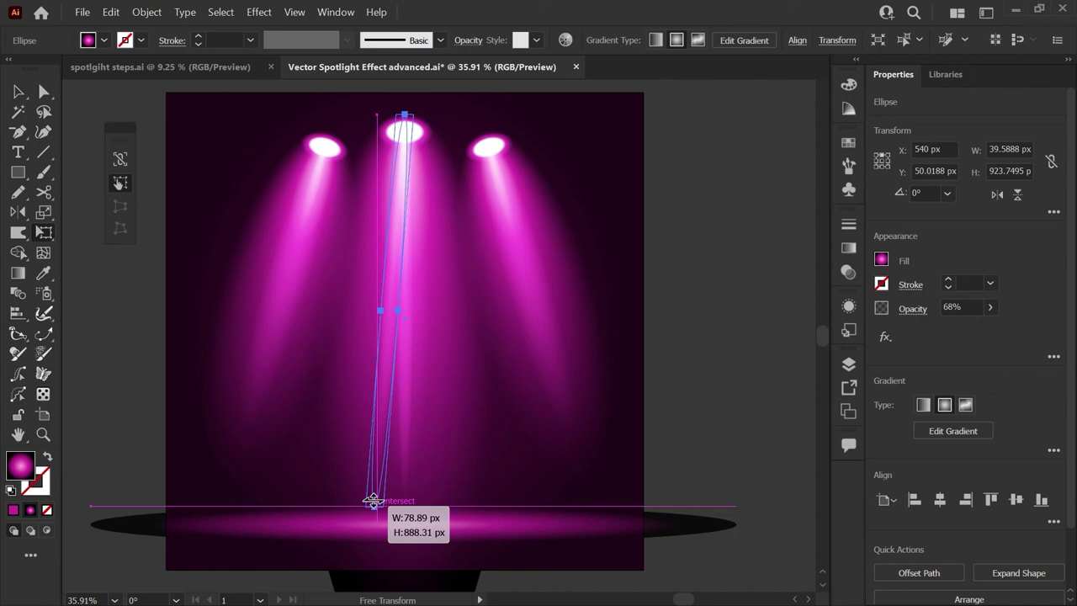
drag(372, 505, 345, 497)
drag(367, 122, 397, 144)
Step: Lower the brick-wall swatch's hue toward green with the Swatch Options Hue slider
key(v)
scroll(443, 281, up, 3)
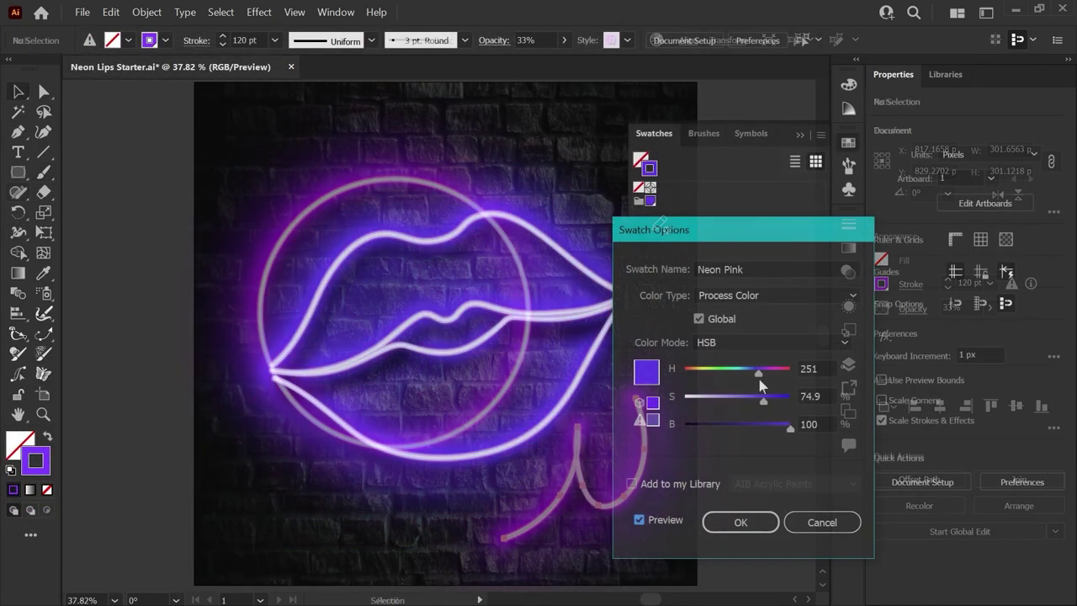
drag(760, 375, 727, 375)
drag(727, 375, 716, 376)
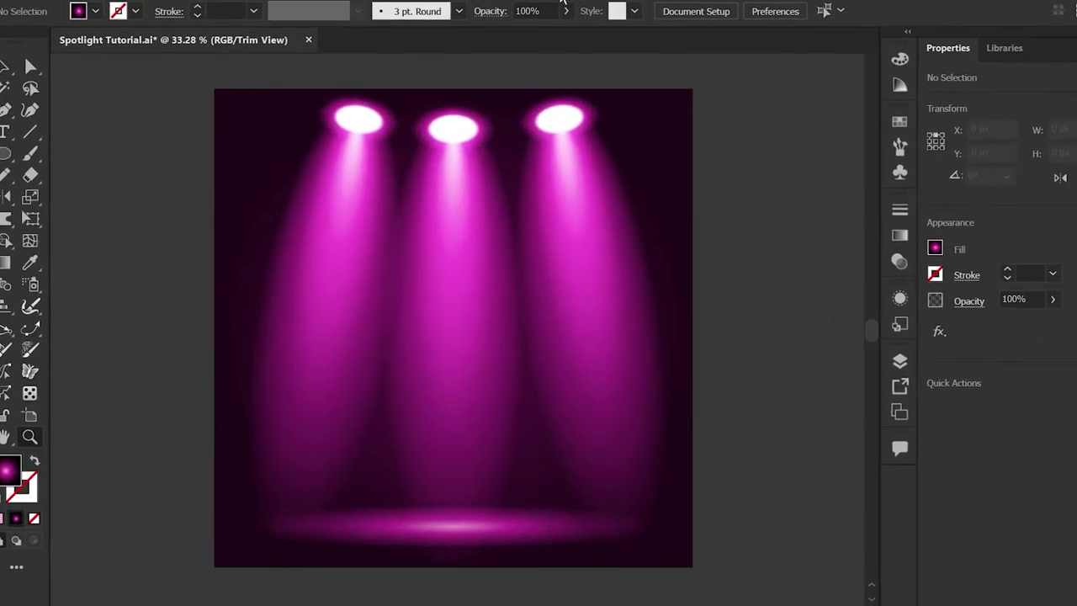